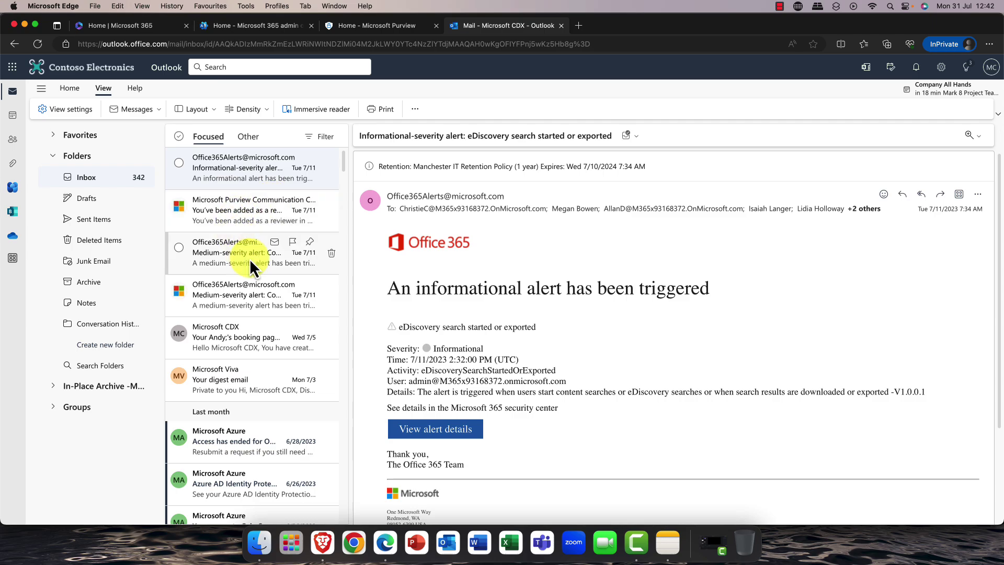
# Step: Bring up the Microsoft Purview compliance home page (score 50%) and scroll its left navigation
pyautogui.click(353, 27)
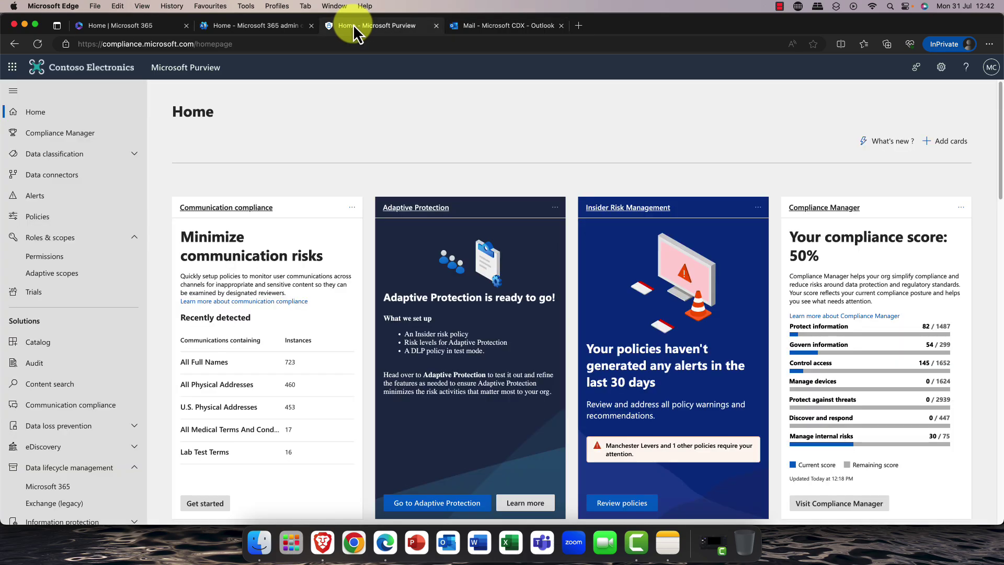
pyautogui.click(269, 26)
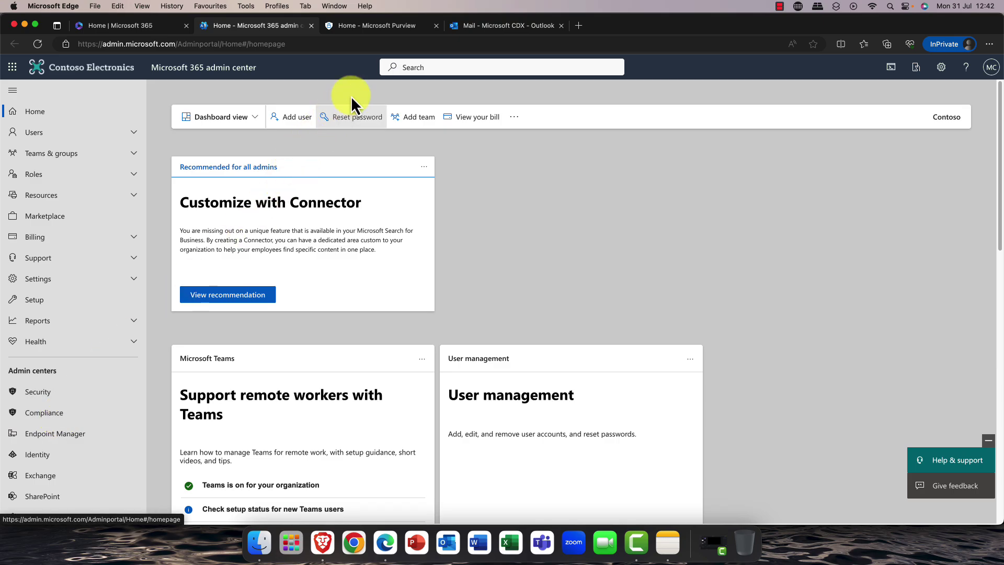
pyautogui.click(380, 25)
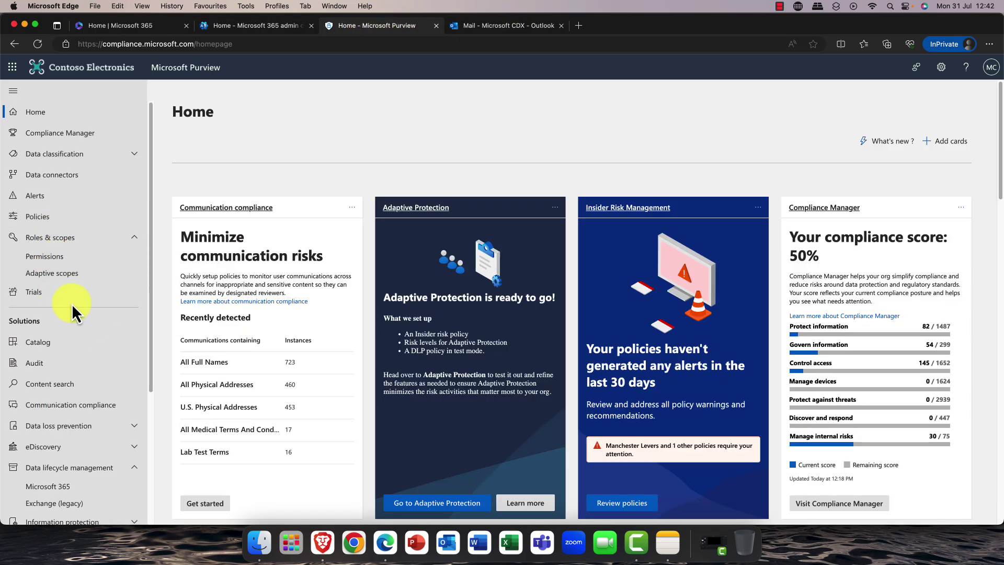
pyautogui.scroll(-5, 73, 308)
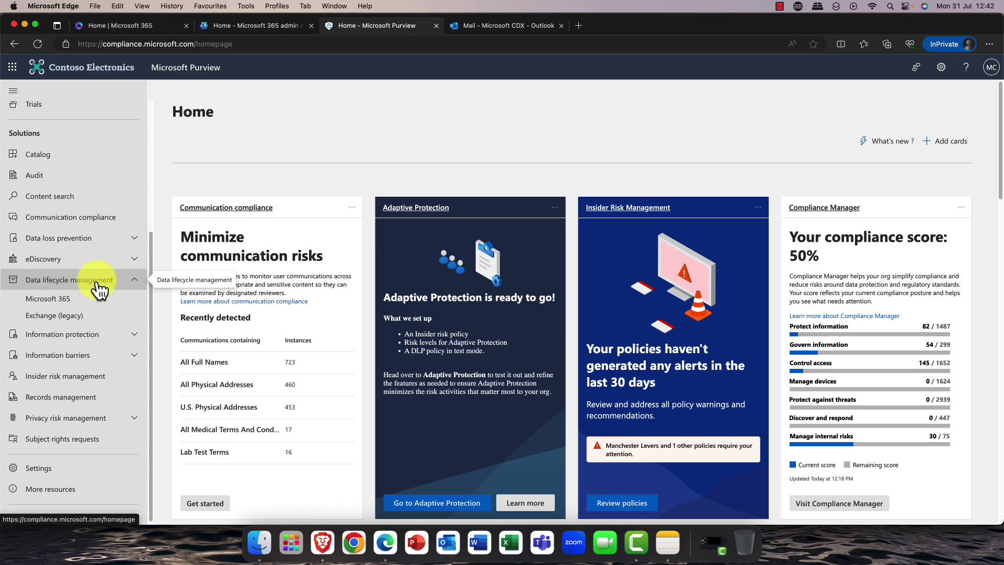
# Step: Go to Data lifecycle management > Microsoft 365 retention policies and open the Exchange (legacy) list
pyautogui.click(50, 300)
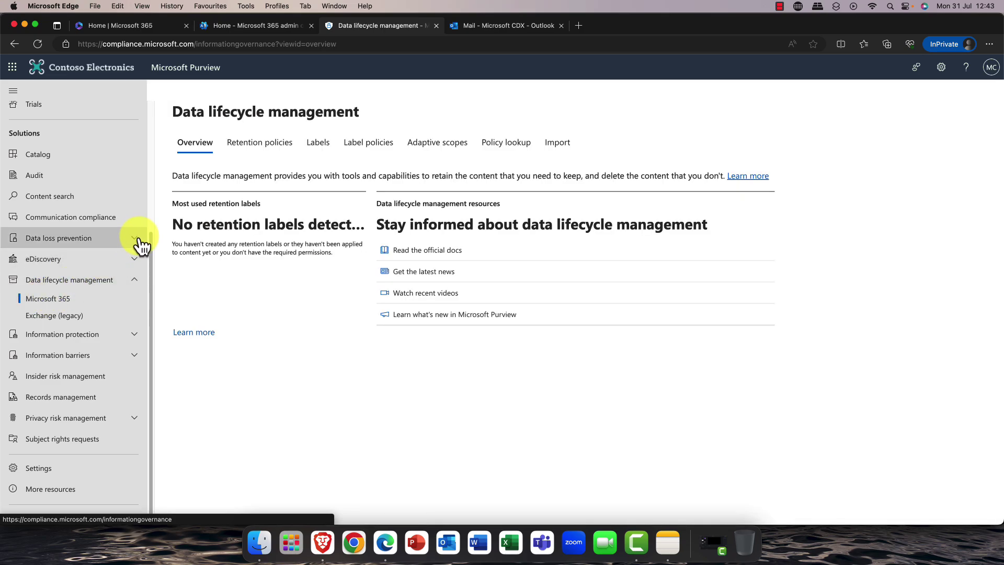
pyautogui.click(273, 148)
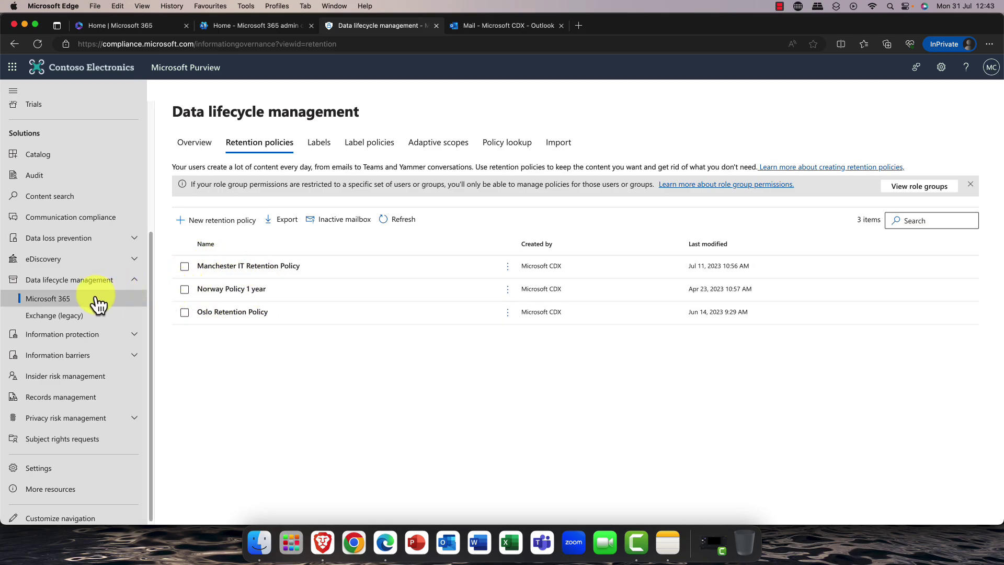
pyautogui.click(88, 317)
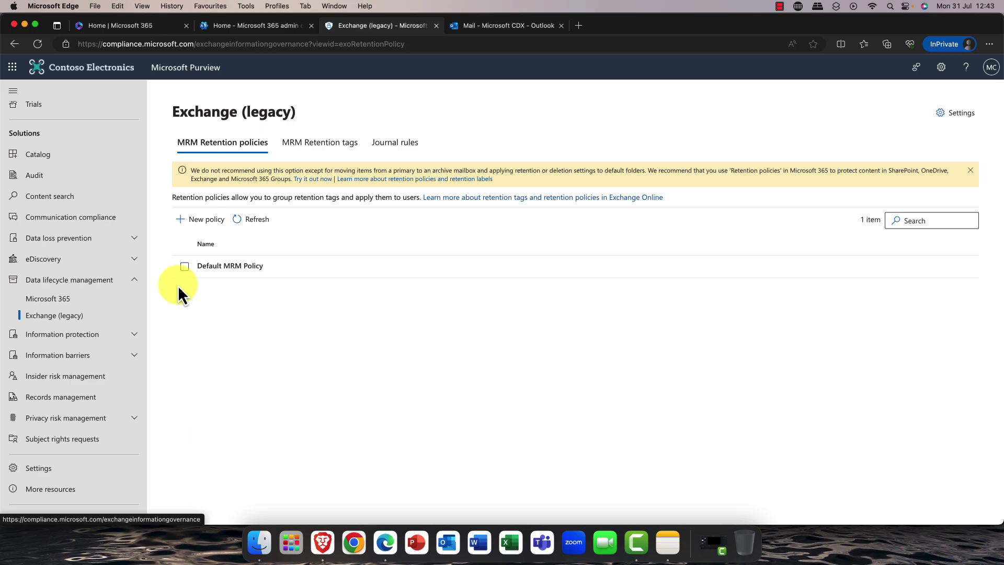
# Step: Review the Default MRM Policy's retention tags, then start editing it and reach the review step
pyautogui.click(243, 265)
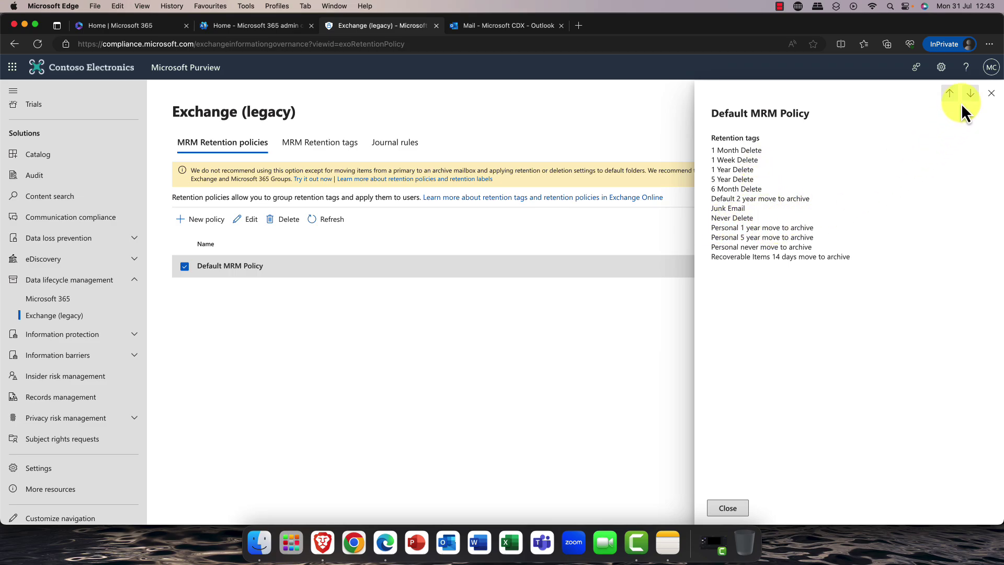
pyautogui.click(991, 95)
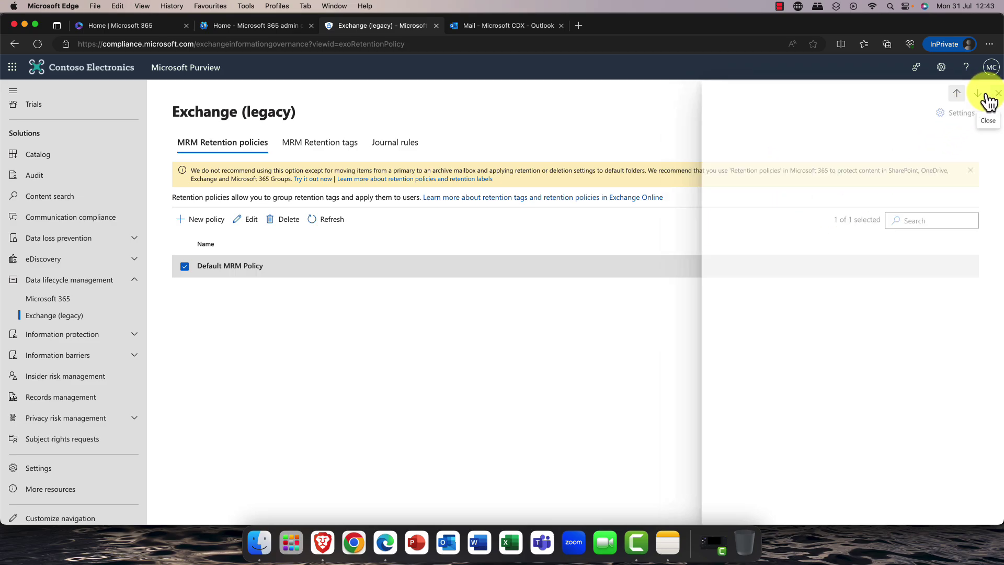
pyautogui.click(249, 220)
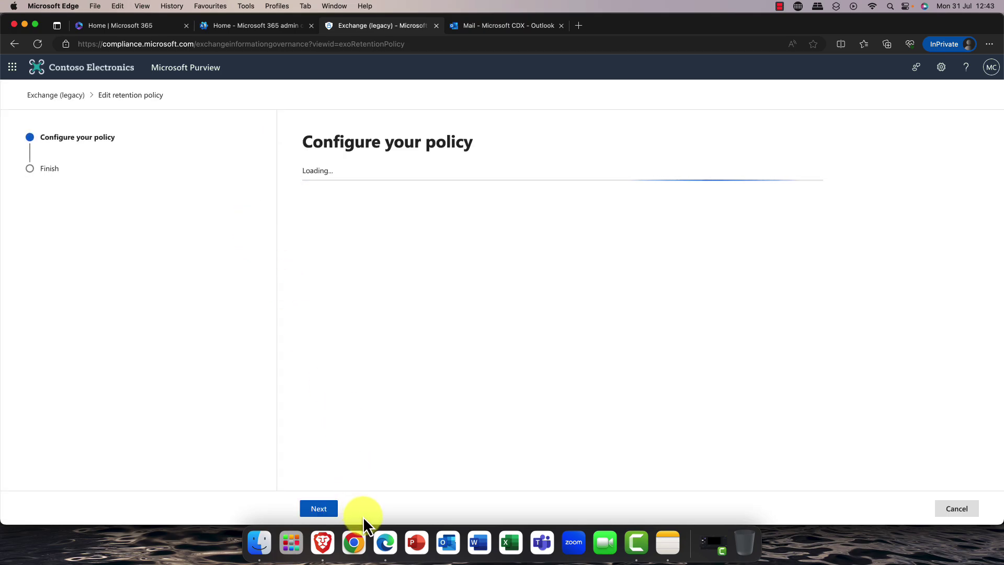
pyautogui.click(317, 509)
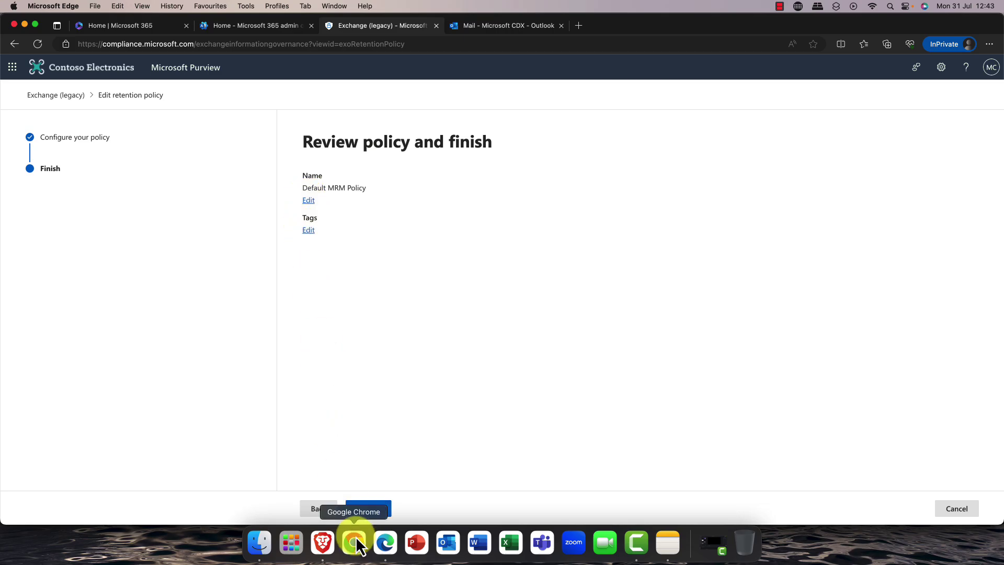
# Step: Add the 6 Month Delete tag to the policy, then cancel the edit without saving
pyautogui.click(318, 508)
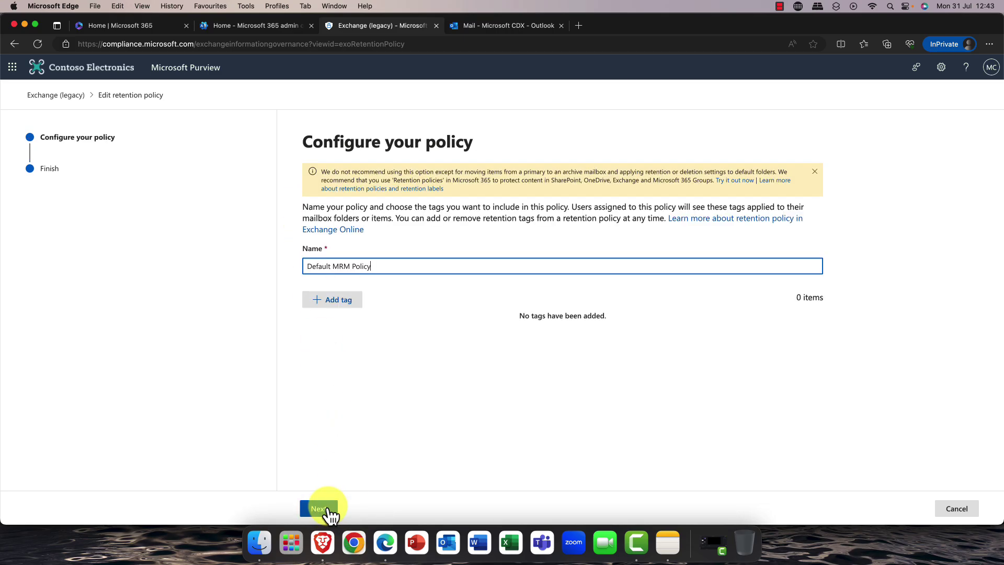
pyautogui.click(340, 305)
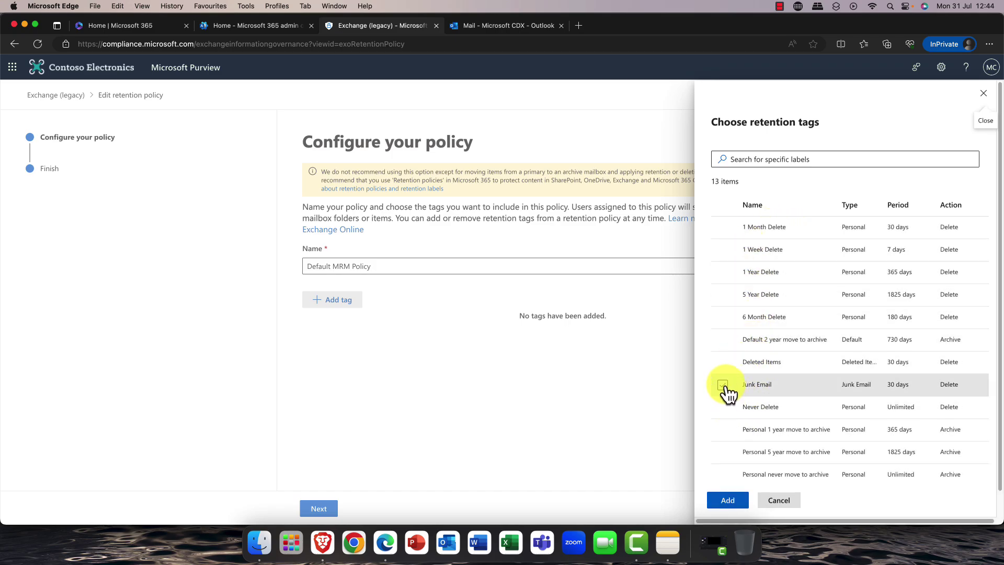
pyautogui.click(730, 319)
pyautogui.click(736, 502)
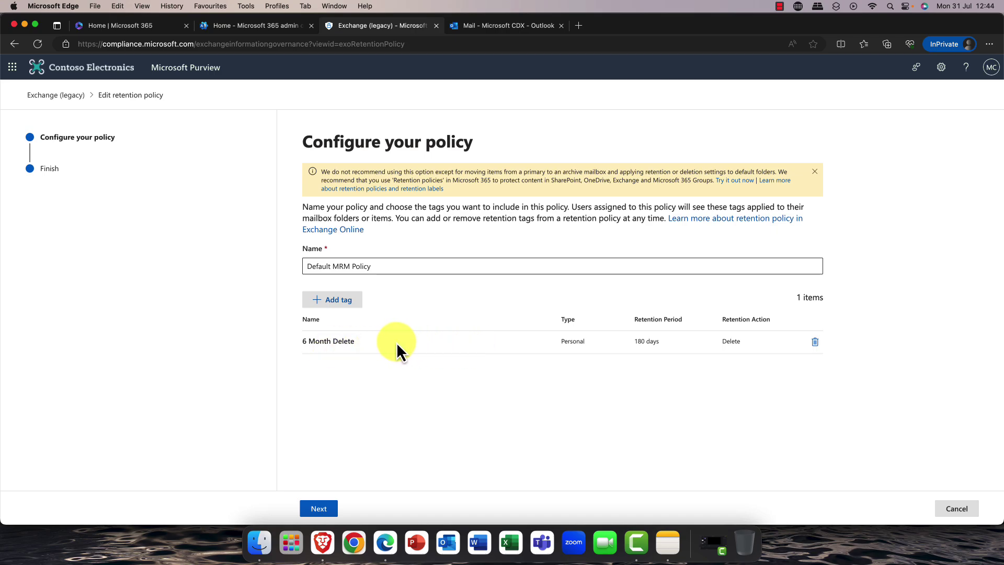
pyautogui.click(955, 509)
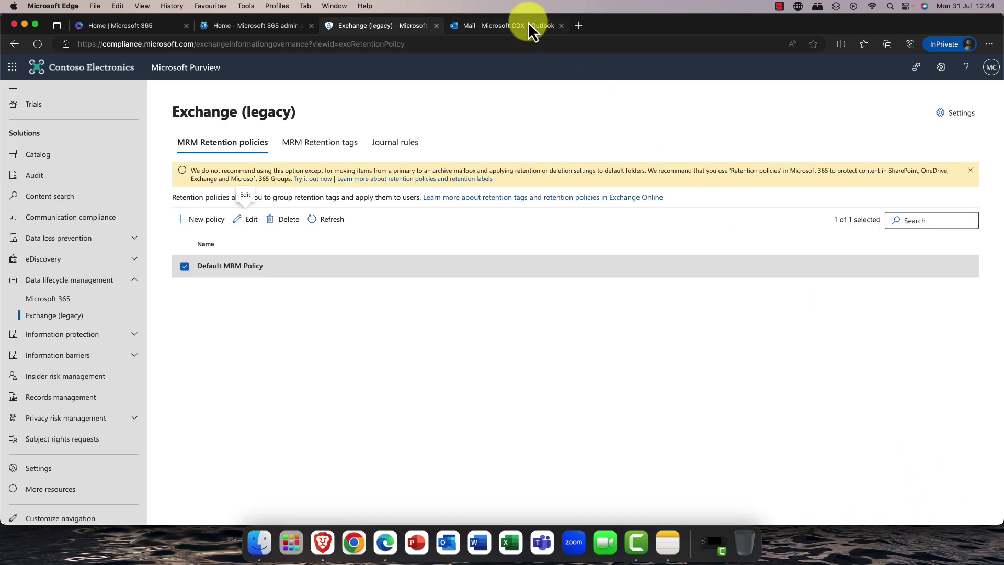
# Step: Open the Azure 'Access has ended for Oslo Super sales Project' email and browse Advanced actions > Assign policy without applying one
pyautogui.click(513, 26)
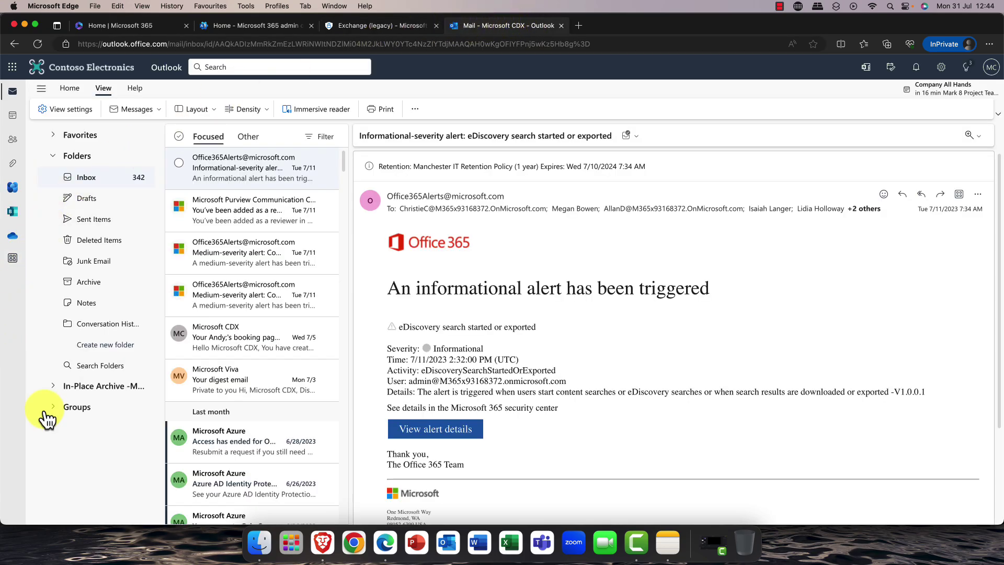
pyautogui.click(237, 431)
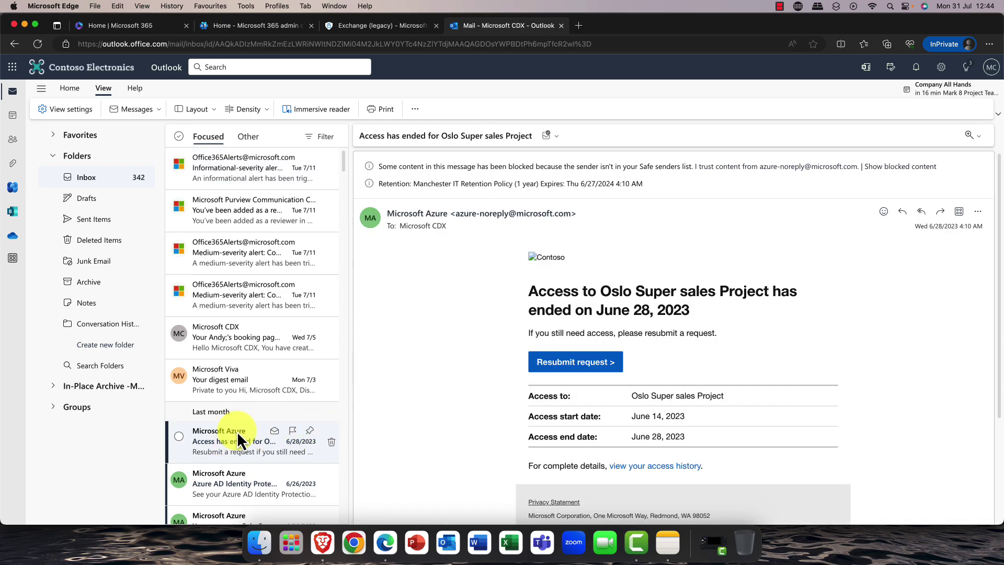
pyautogui.scroll(-2, 255, 437)
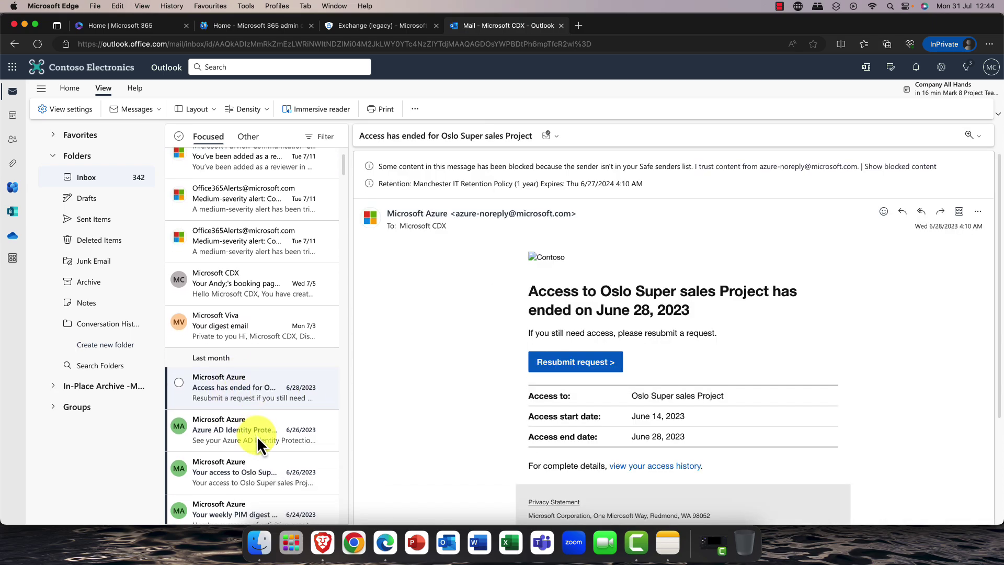
pyautogui.rightClick(237, 391)
pyautogui.moveTo(237, 389)
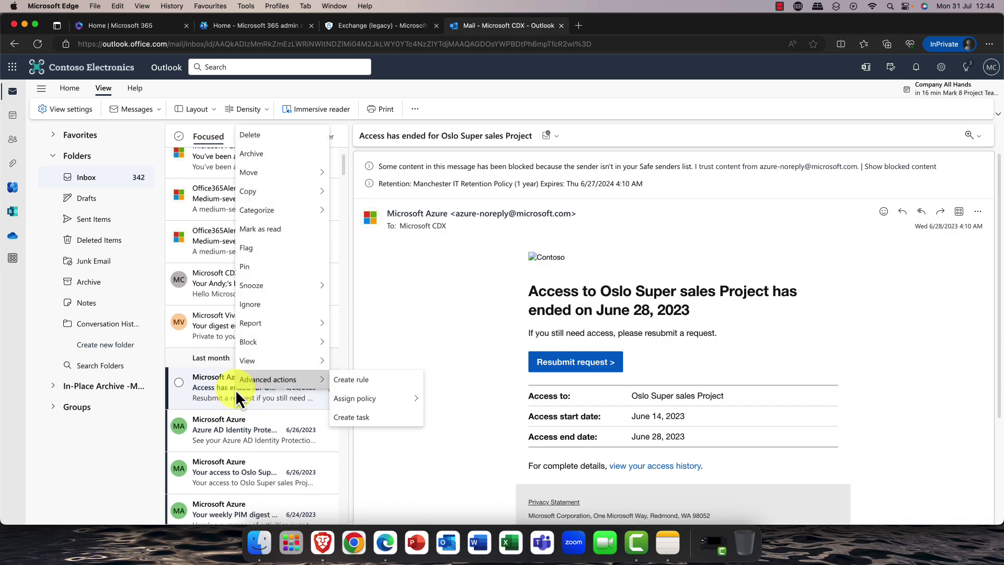
pyautogui.moveTo(264, 361)
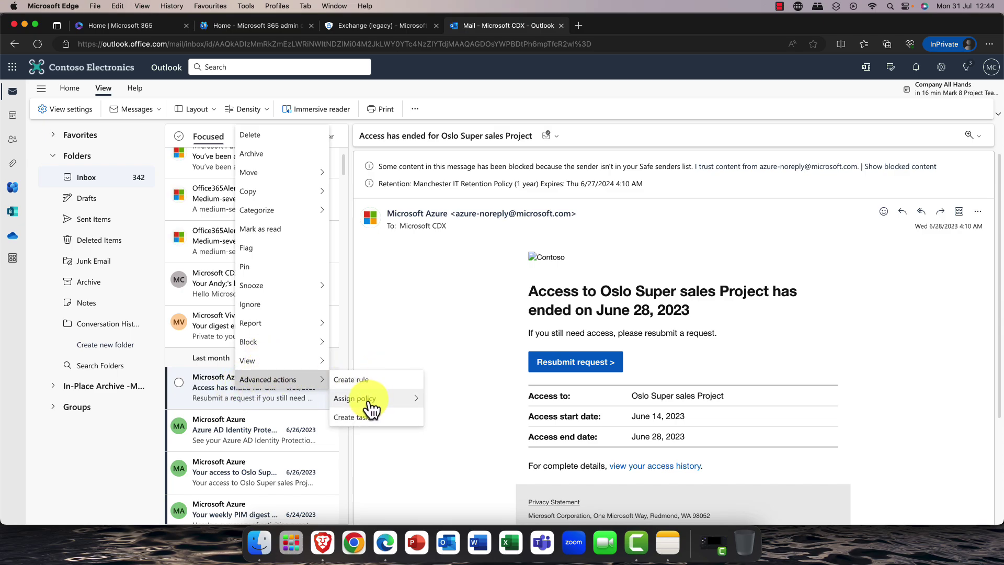
pyautogui.moveTo(372, 407)
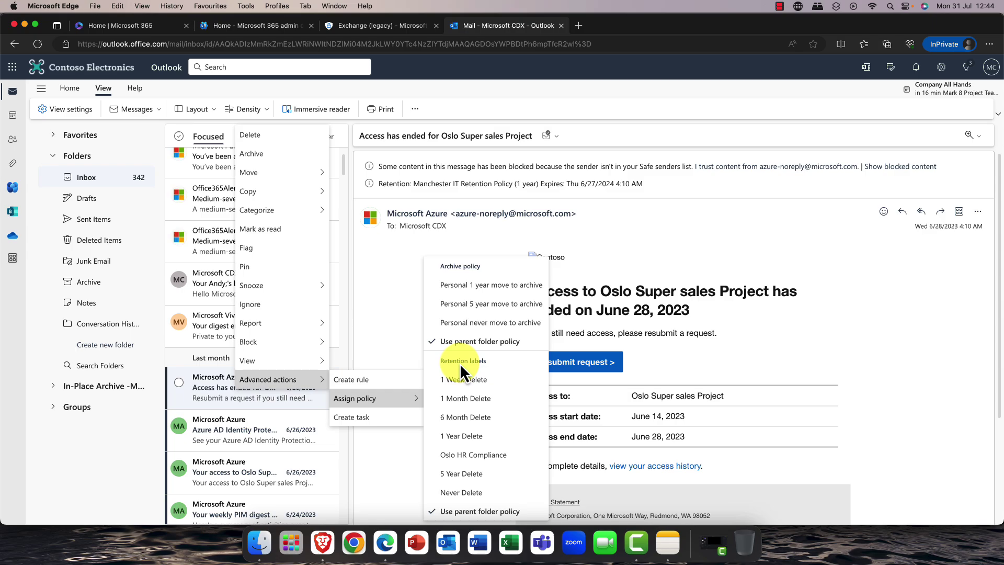
pyautogui.click(86, 85)
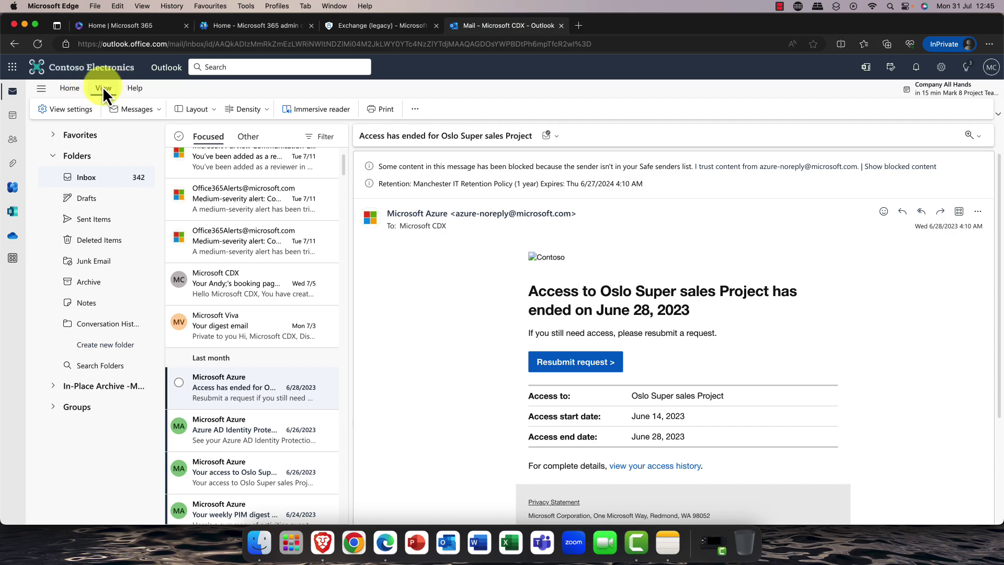
pyautogui.click(70, 111)
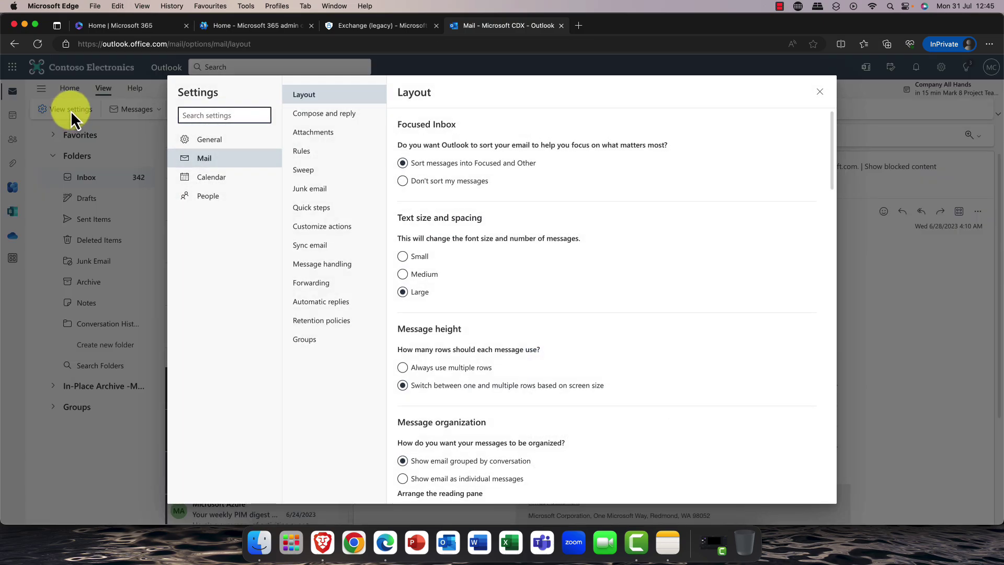
pyautogui.click(327, 321)
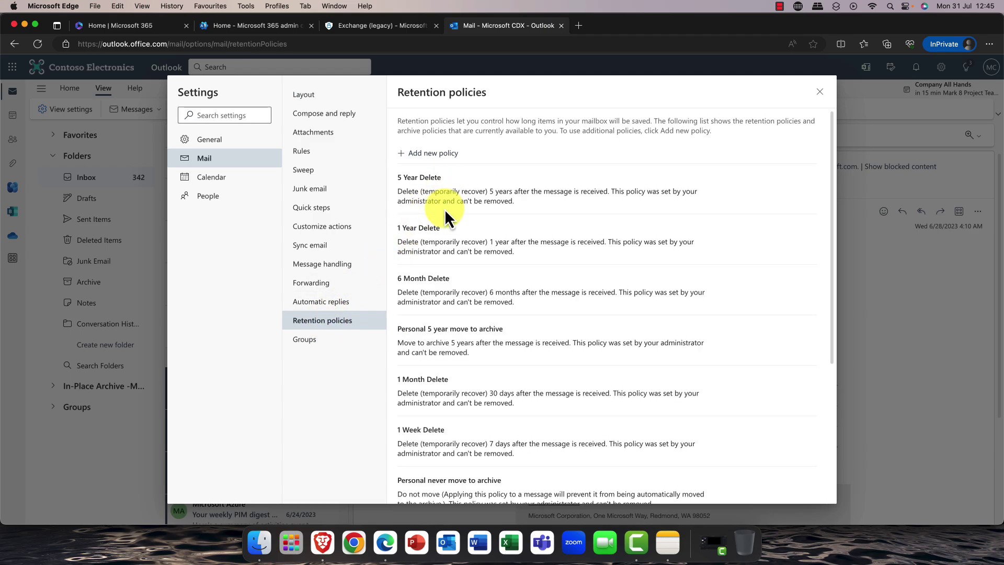
pyautogui.scroll(-2, 450, 356)
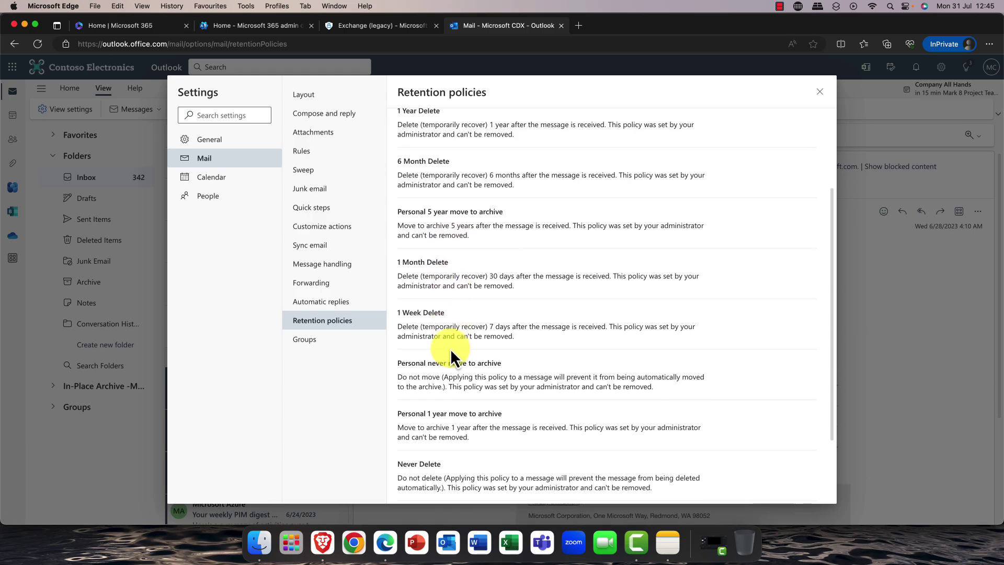
pyautogui.scroll(2, 450, 350)
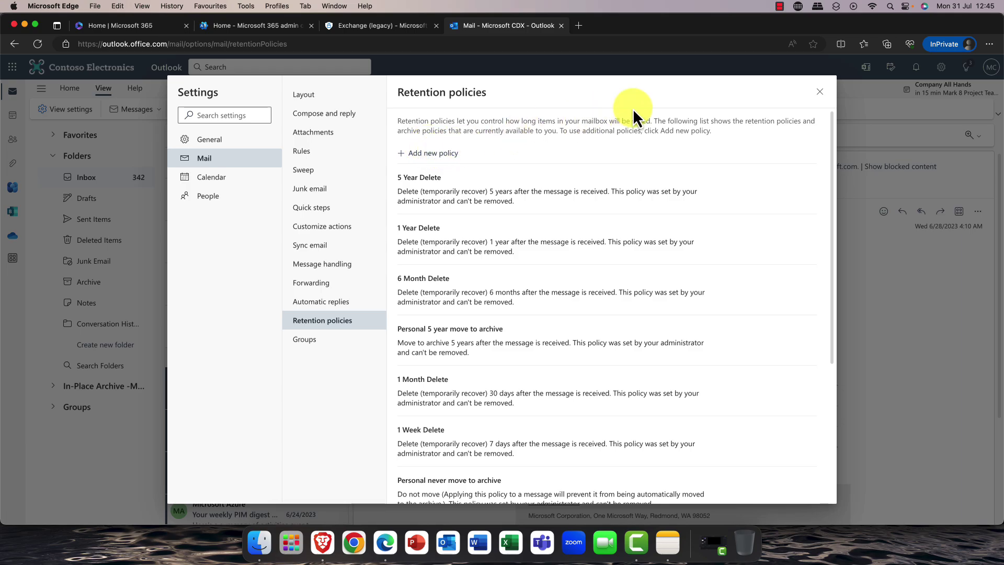
pyautogui.click(819, 93)
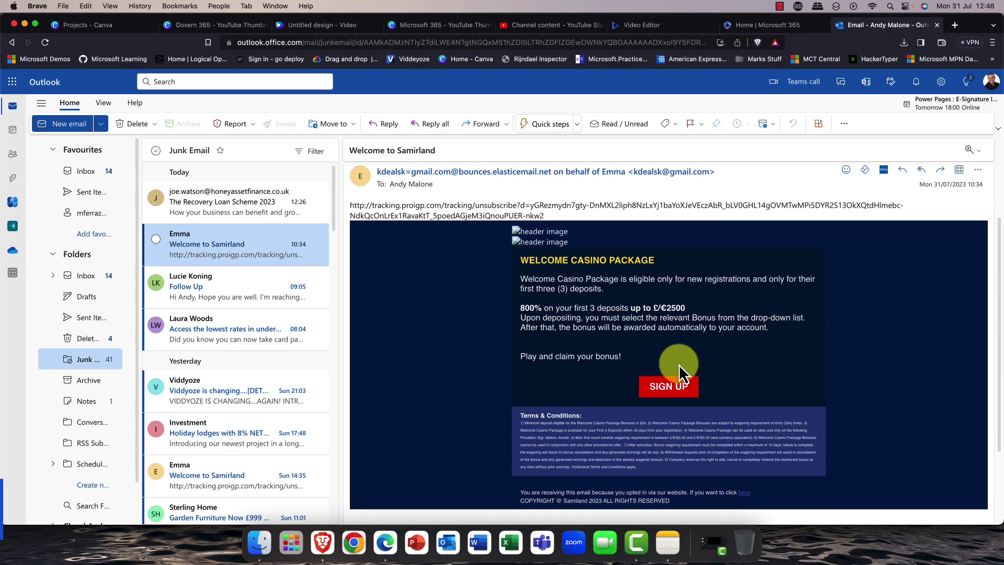
# Step: Show the View submenu for the junk 'Welcome to Samirland' message
pyautogui.scroll(-2, 679, 365)
pyautogui.scroll(2, 679, 364)
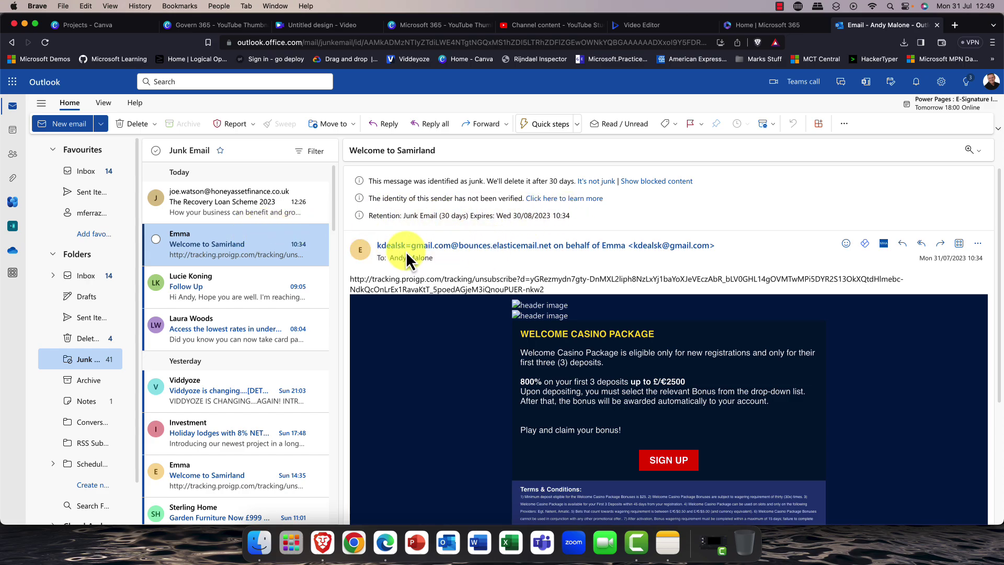
pyautogui.moveTo(475, 256)
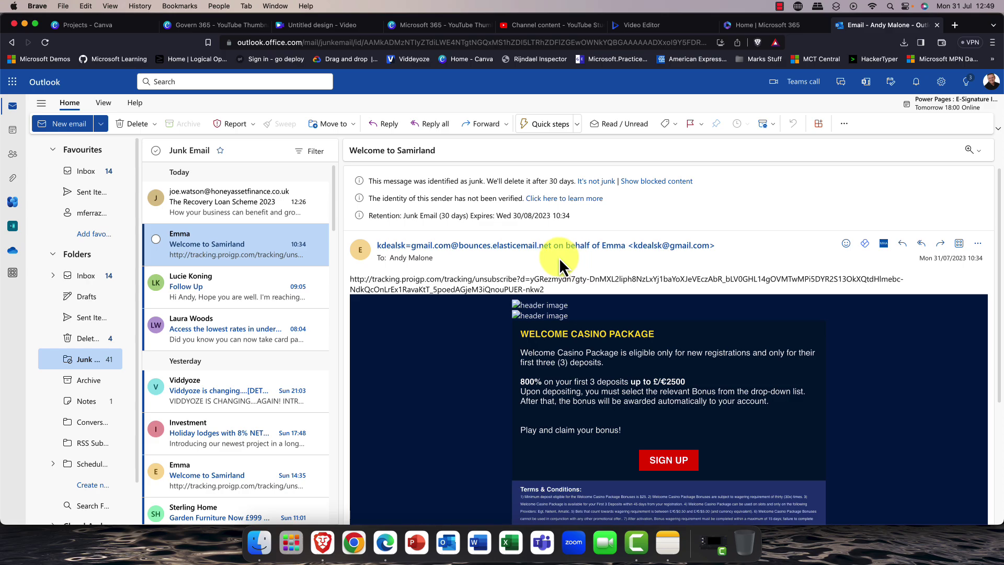
pyautogui.rightClick(259, 243)
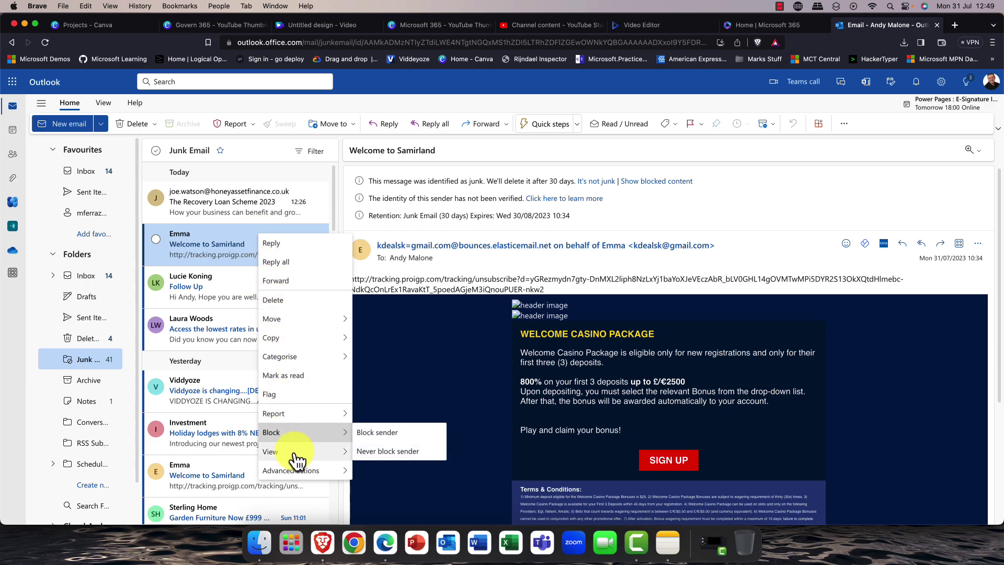
pyautogui.moveTo(299, 453)
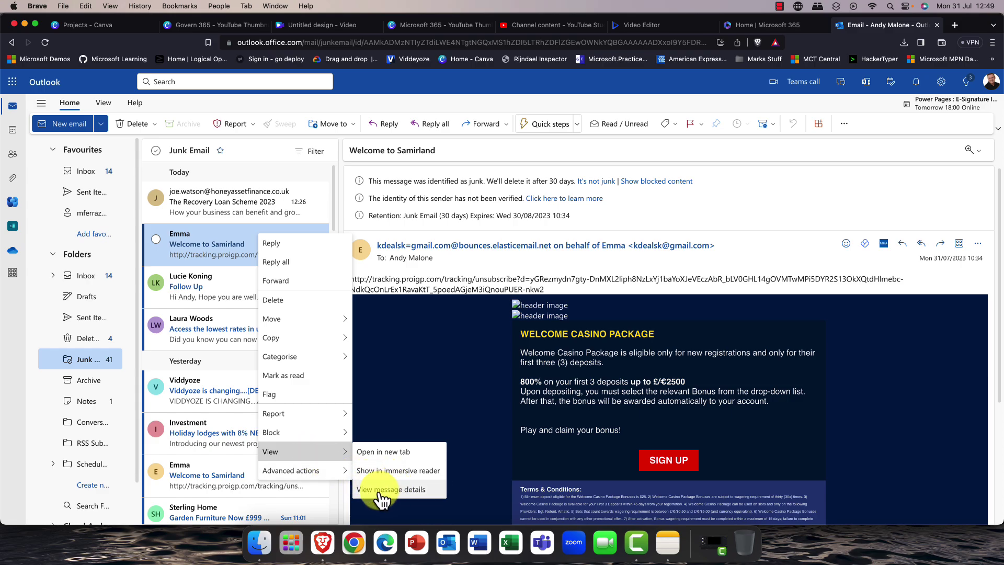
# Step: Open the junk message's details, highlight the first sending server's hostname, then close them
pyautogui.click(414, 500)
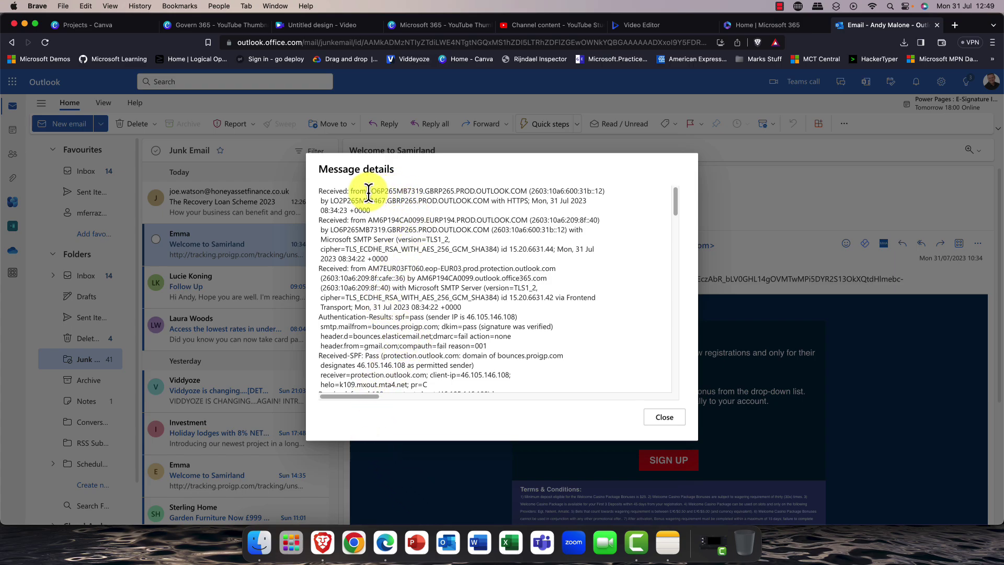
pyautogui.moveTo(369, 192); pyautogui.dragTo(521, 193)
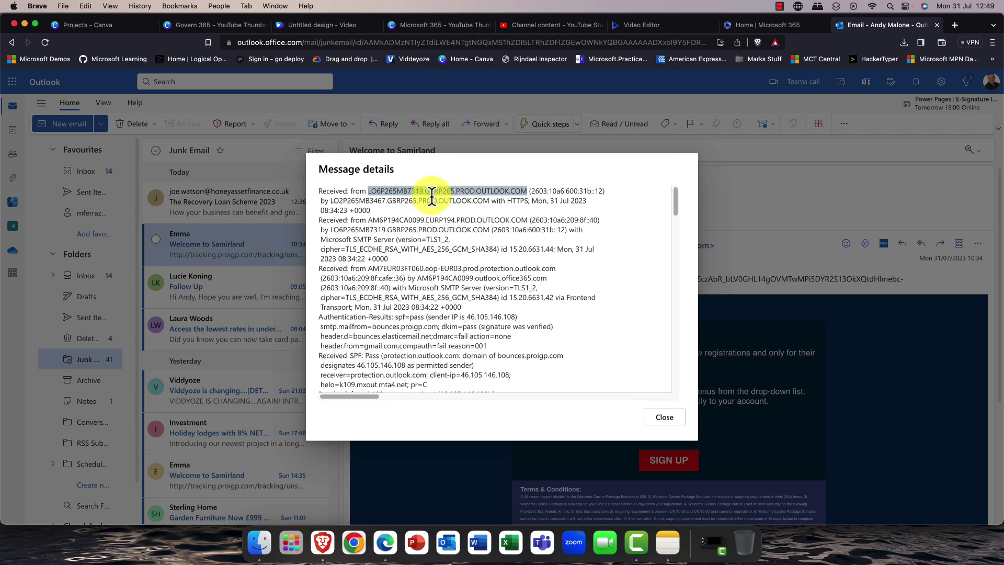
pyautogui.click(664, 417)
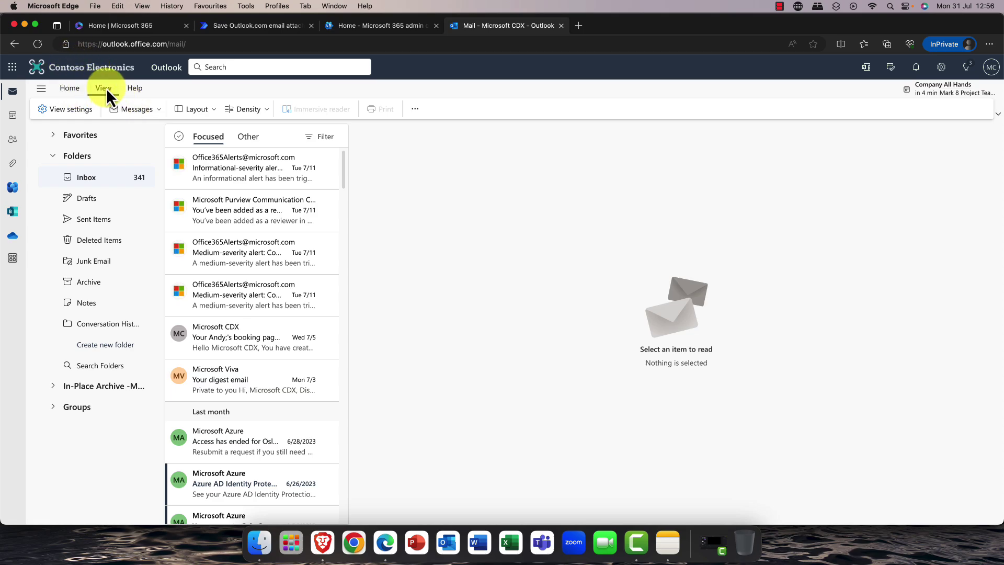
# Step: Set Medium text size and newest-on-bottom message order in Layout, then show the Attachments settings
pyautogui.click(75, 104)
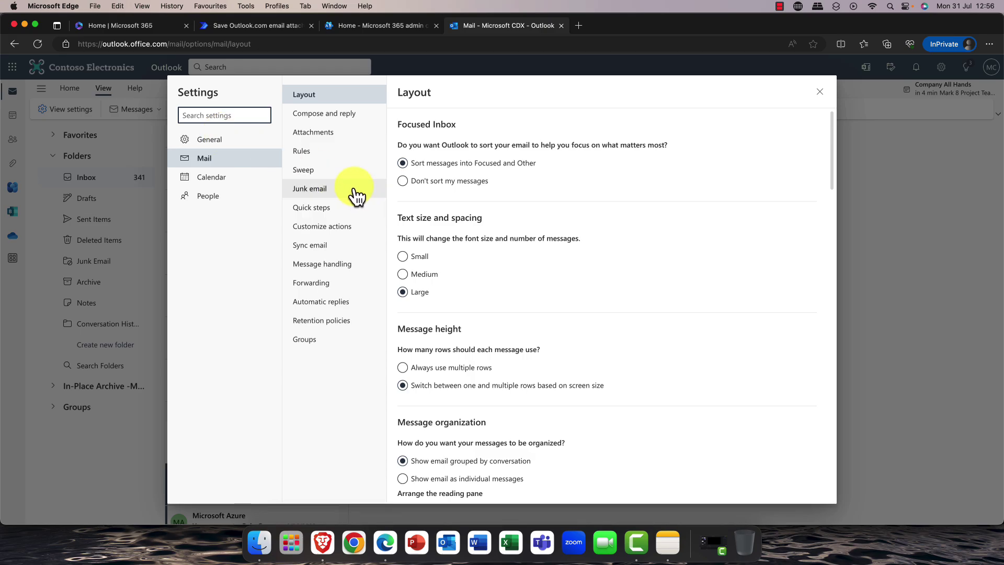
pyautogui.click(437, 277)
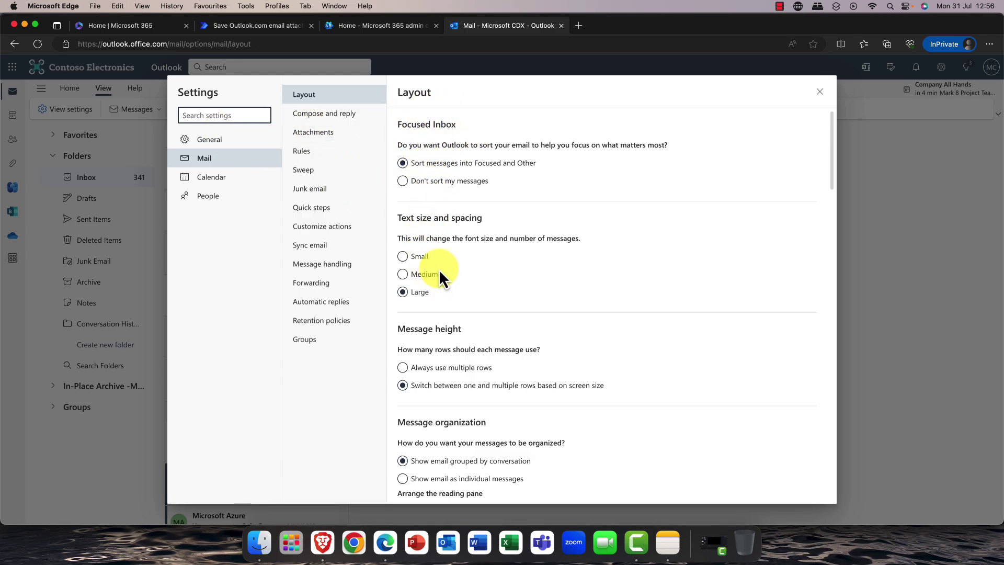
pyautogui.scroll(-6, 449, 282)
pyautogui.click(453, 283)
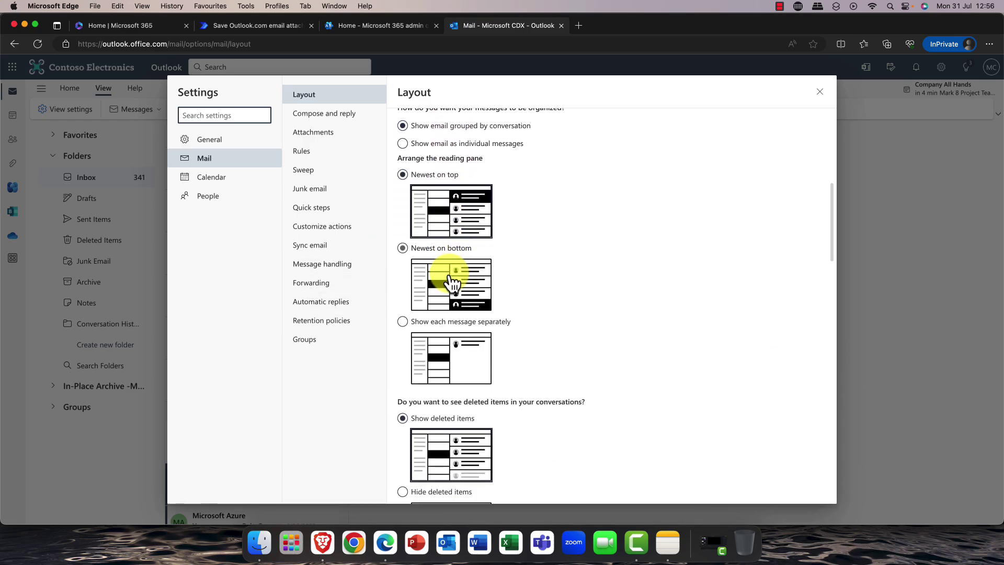
pyautogui.scroll(6, 453, 283)
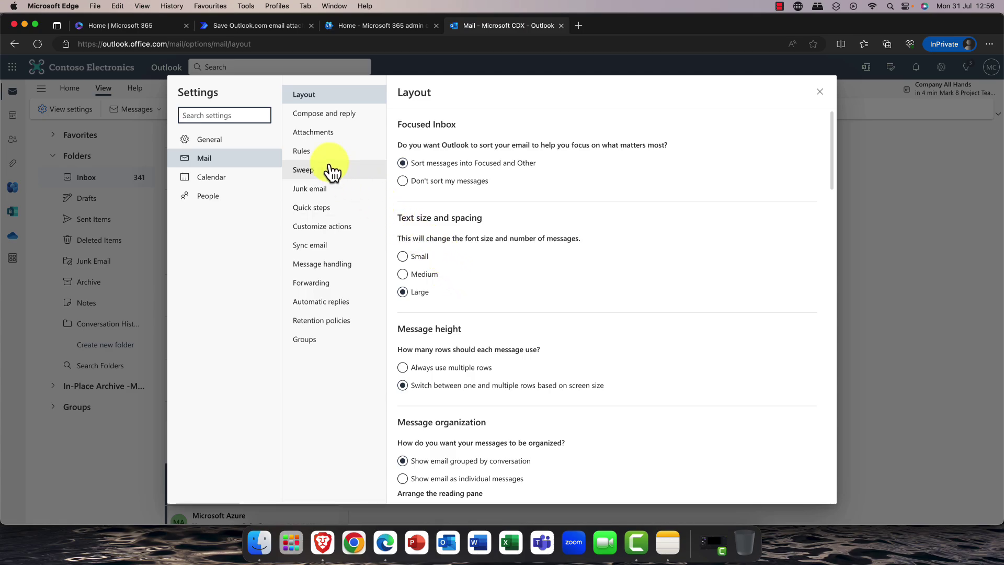
pyautogui.click(316, 140)
pyautogui.click(316, 140)
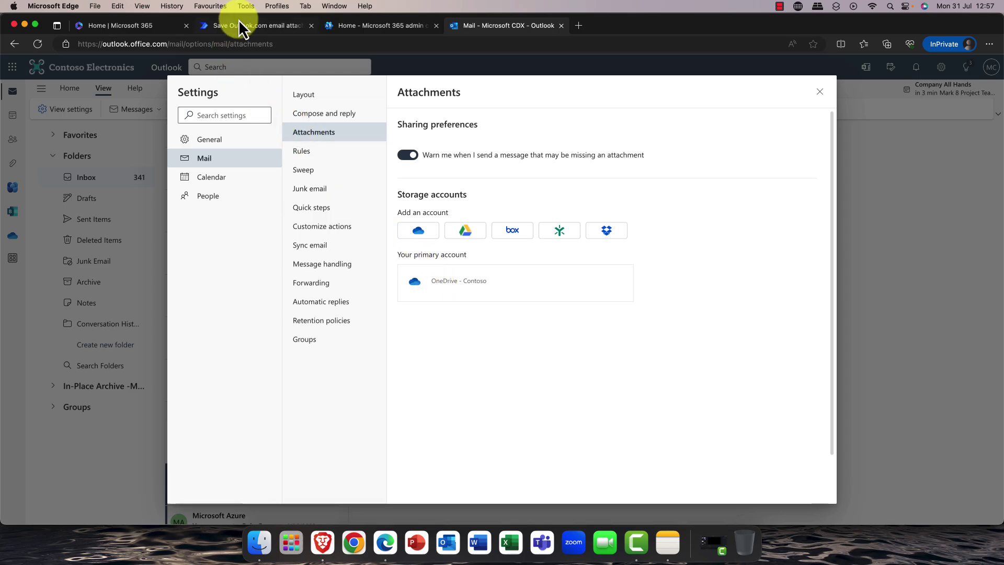
# Step: Switch between the Microsoft 365 home, admin center and Power Automate tabs
pyautogui.click(132, 25)
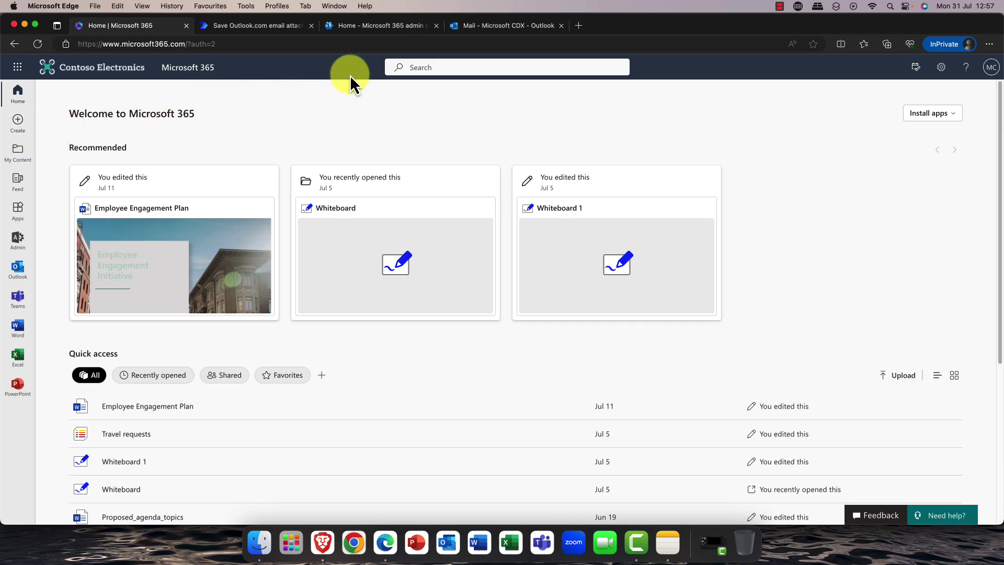
pyautogui.click(379, 26)
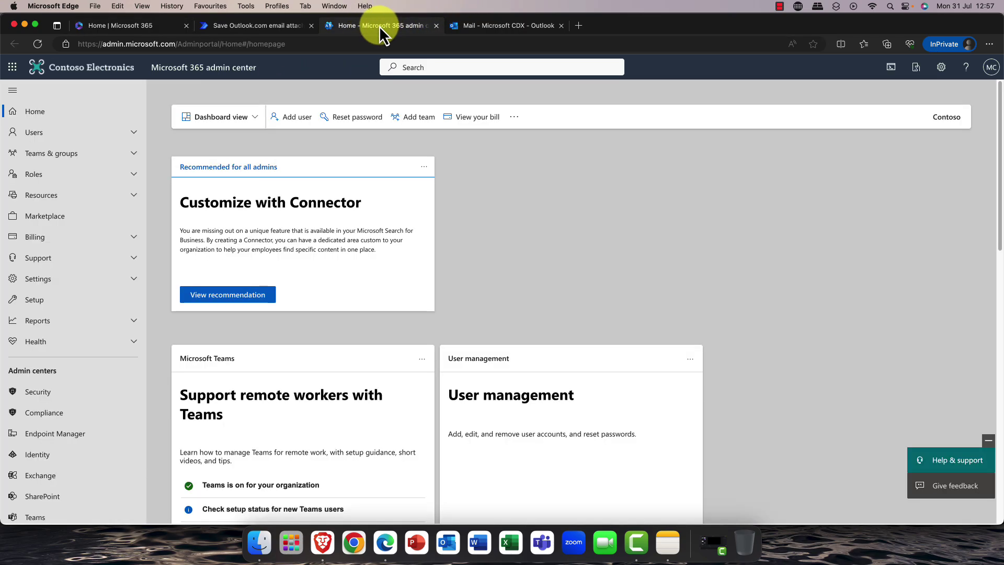
pyautogui.click(255, 26)
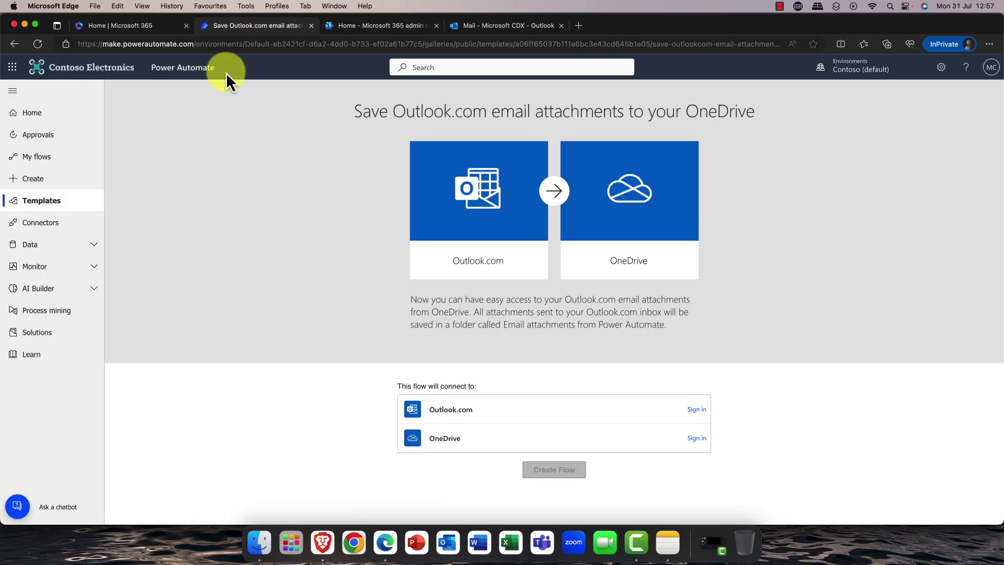
# Step: Browse Power Automate templates and open 'Save Outlook.com email attachments to your OneDrive'
pyautogui.click(47, 209)
pyautogui.scroll(-5, 405, 238)
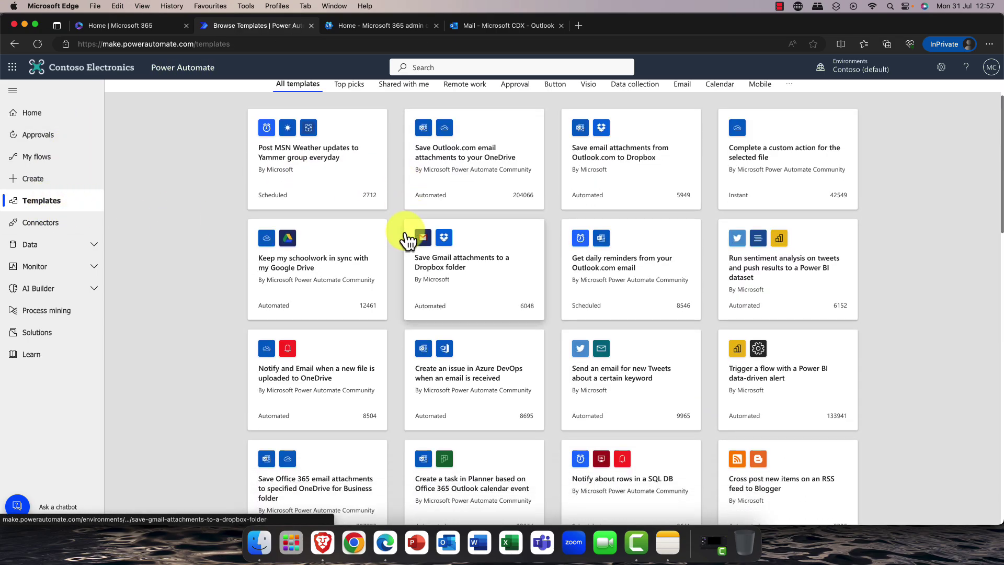
pyautogui.scroll(-10, 408, 240)
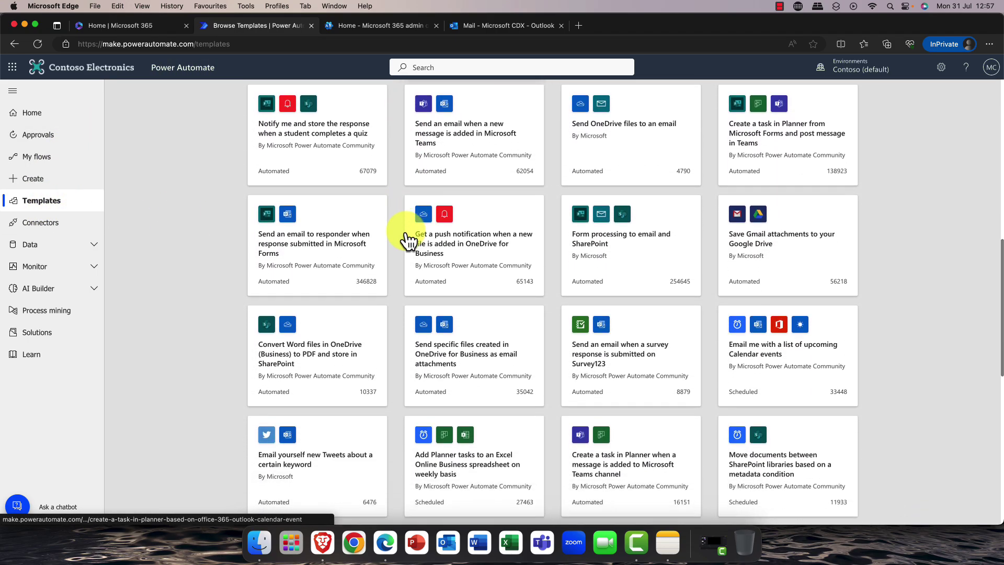
pyautogui.scroll(10, 408, 241)
pyautogui.scroll(5, 408, 240)
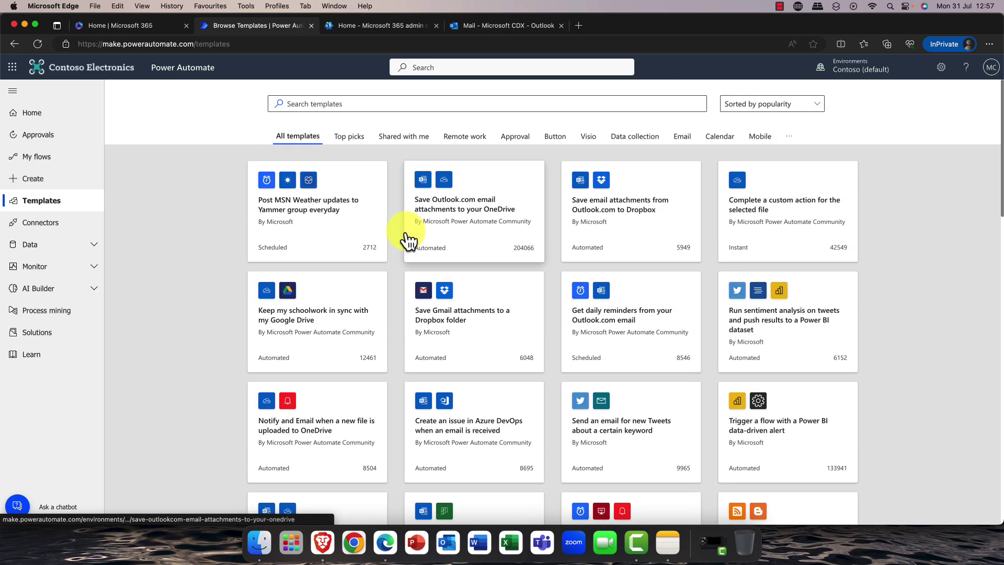
pyautogui.click(447, 209)
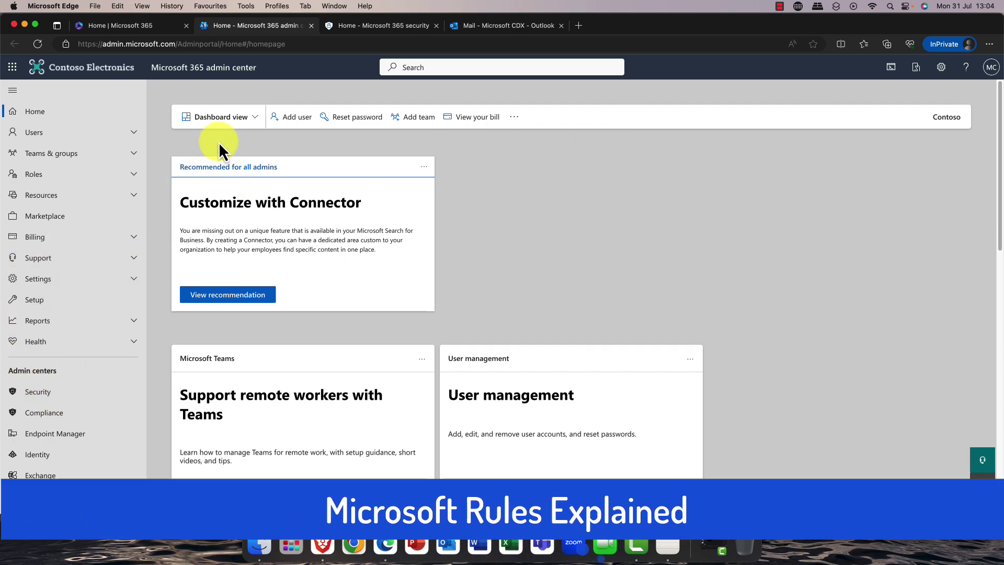
# Step: In the Microsoft 365 Defender portal, go to Policies & rules > Activity alerts
pyautogui.click(370, 29)
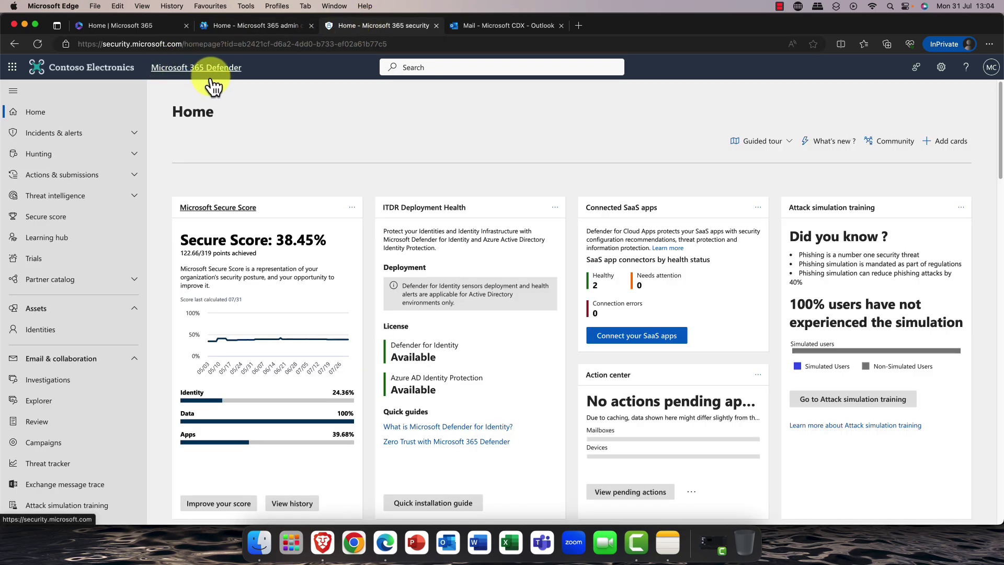
pyautogui.scroll(-3, 92, 329)
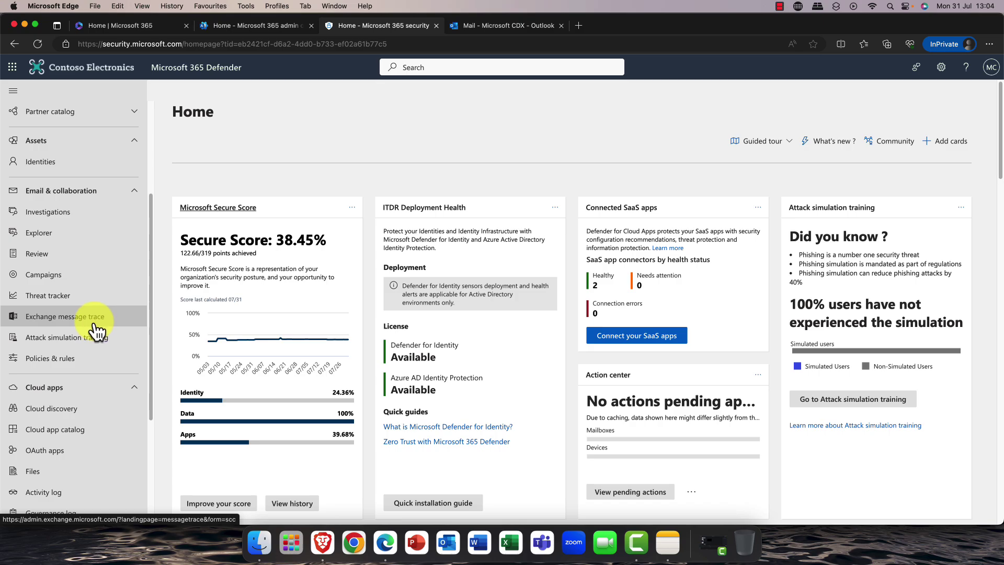
pyautogui.click(62, 363)
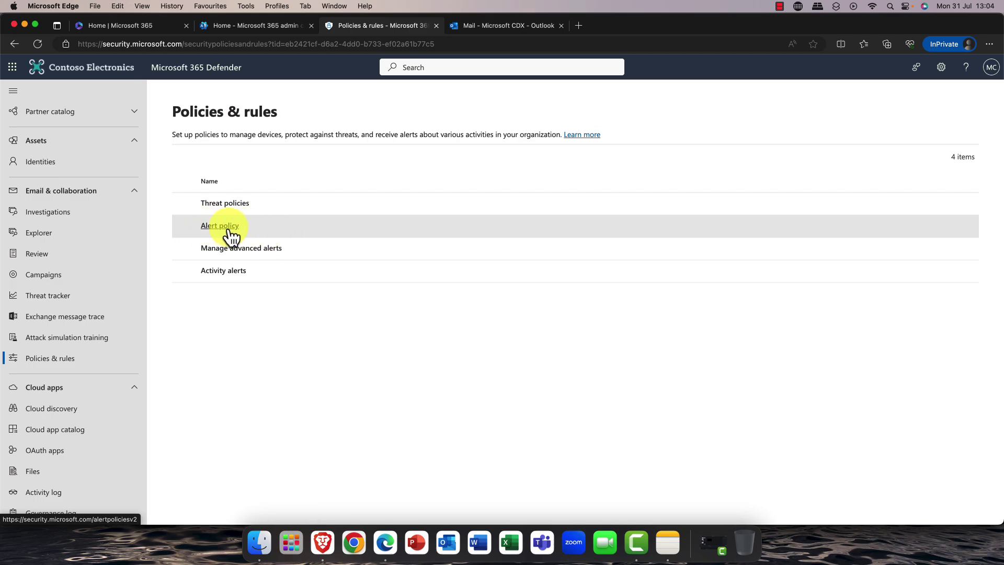
pyautogui.click(222, 278)
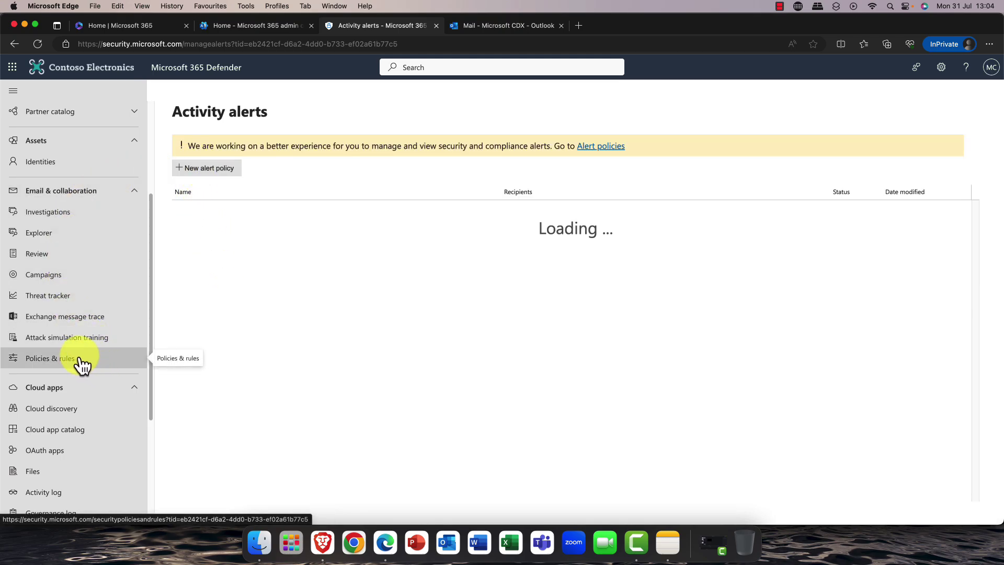
# Step: Back in Outlook, browse the medium-severity alert email's Move, View and Advanced actions options
pyautogui.click(509, 25)
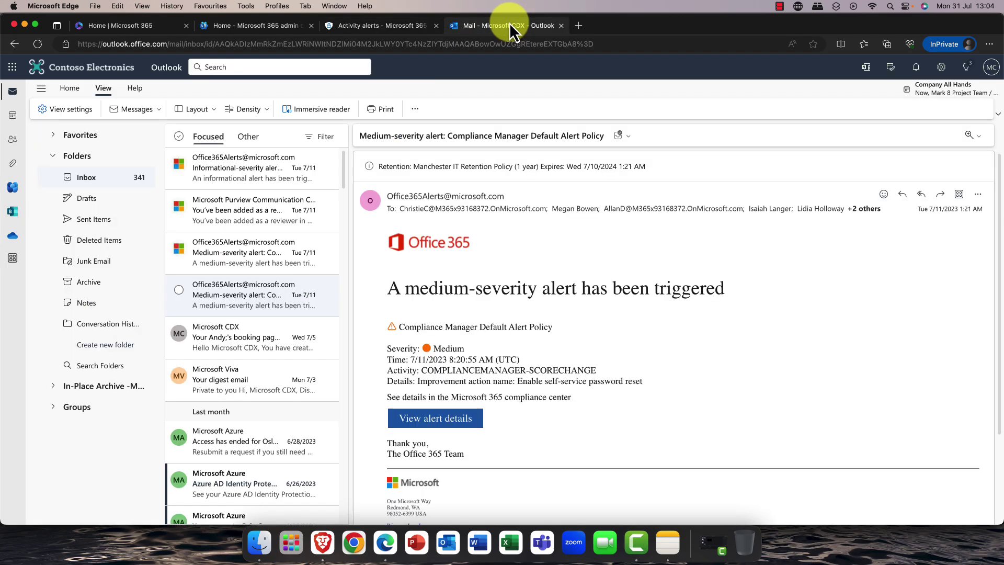
pyautogui.rightClick(253, 308)
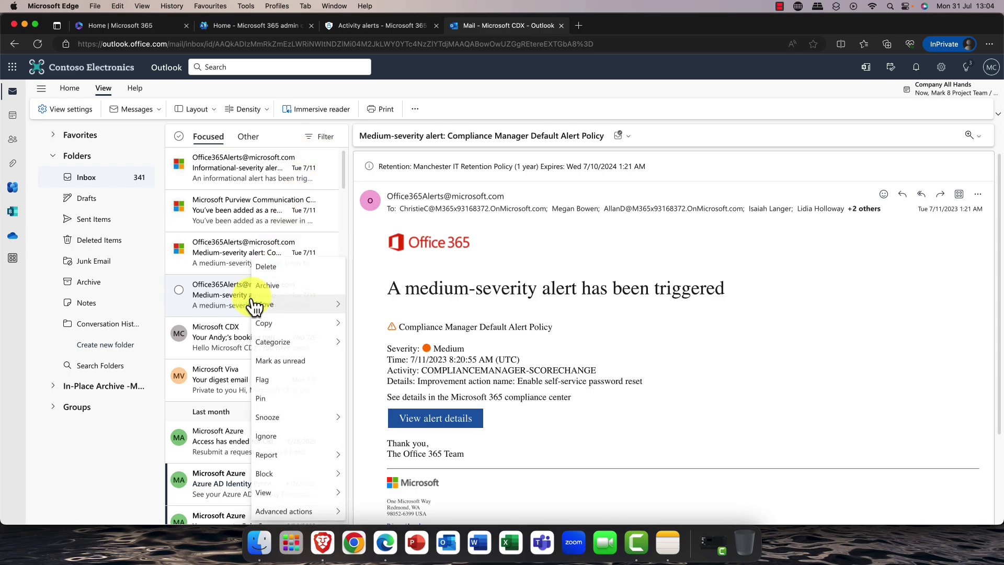
pyautogui.moveTo(248, 299)
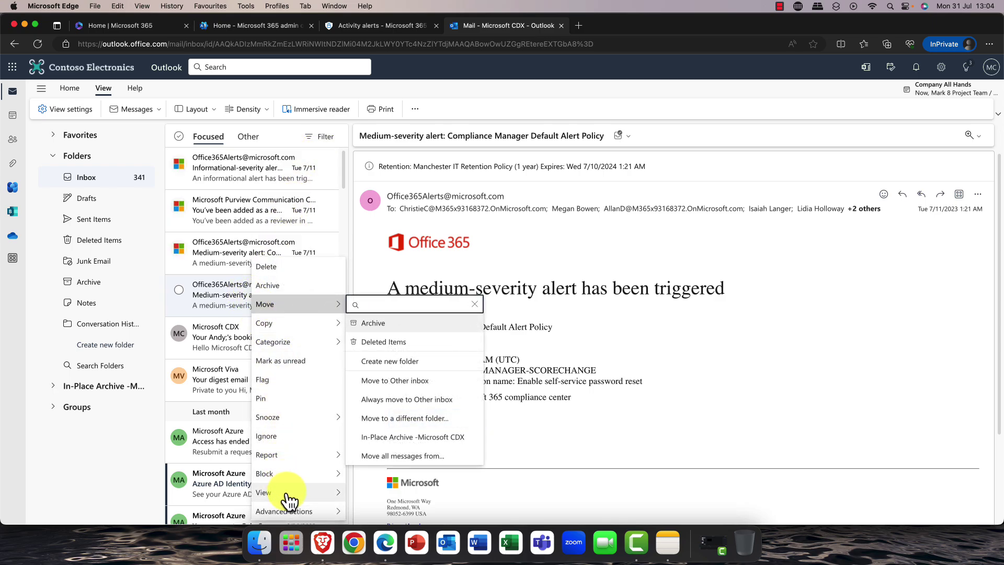
pyautogui.moveTo(290, 493)
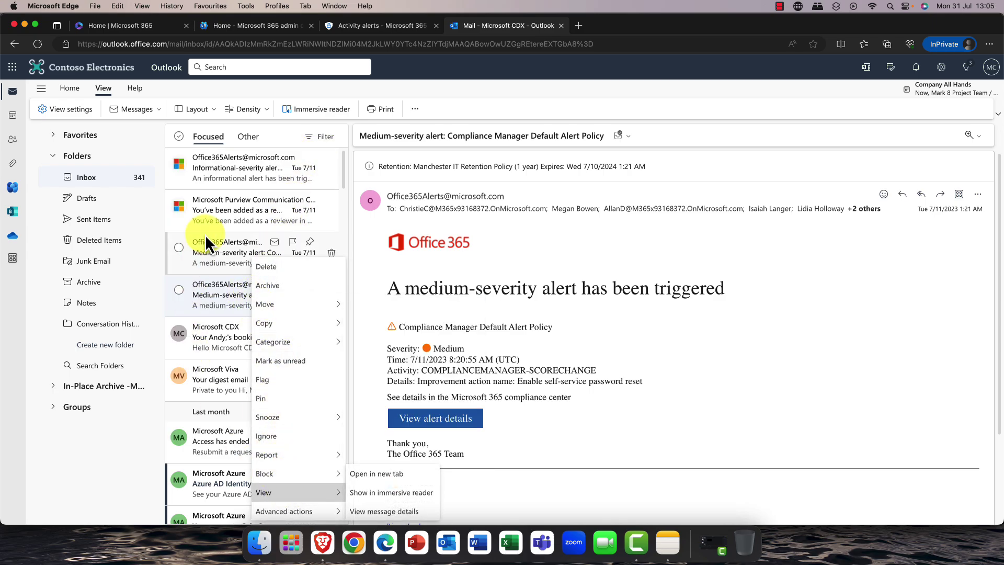
pyautogui.click(604, 259)
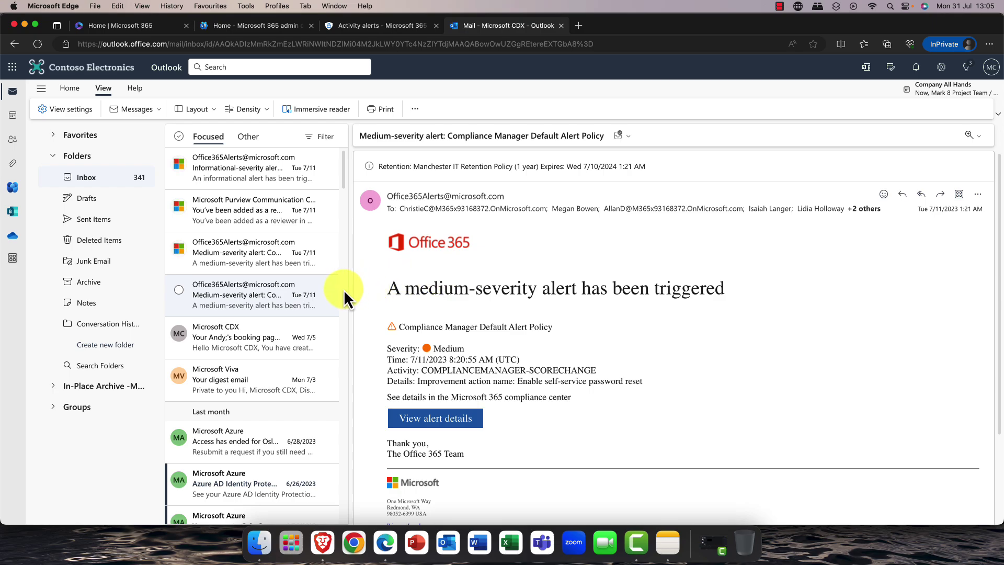
pyautogui.rightClick(226, 293)
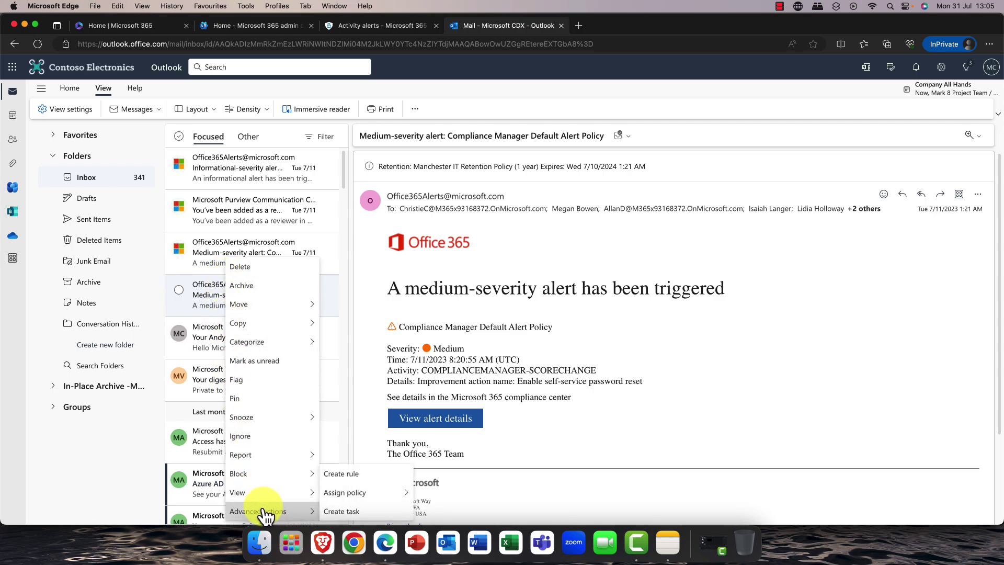
pyautogui.click(346, 473)
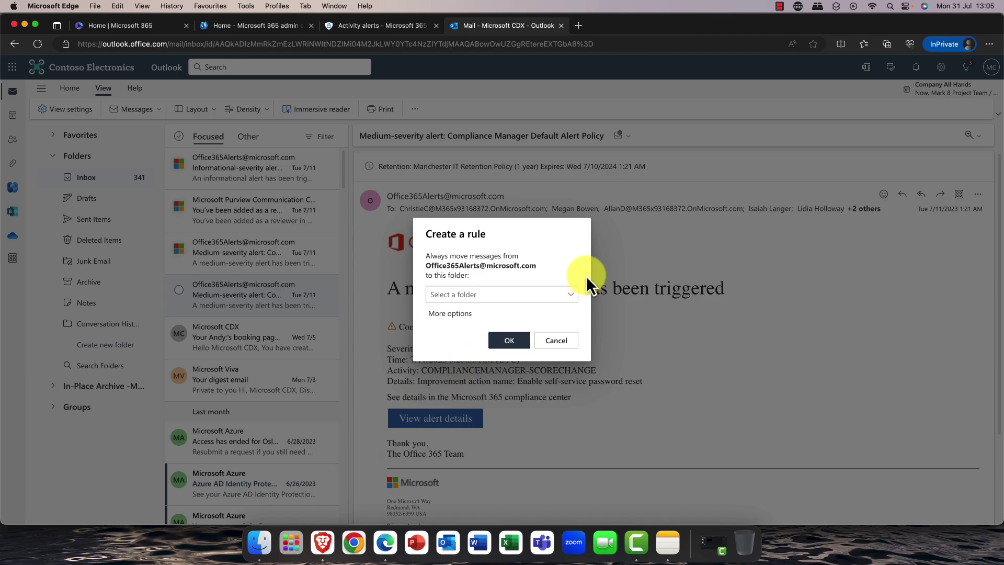
pyautogui.click(571, 295)
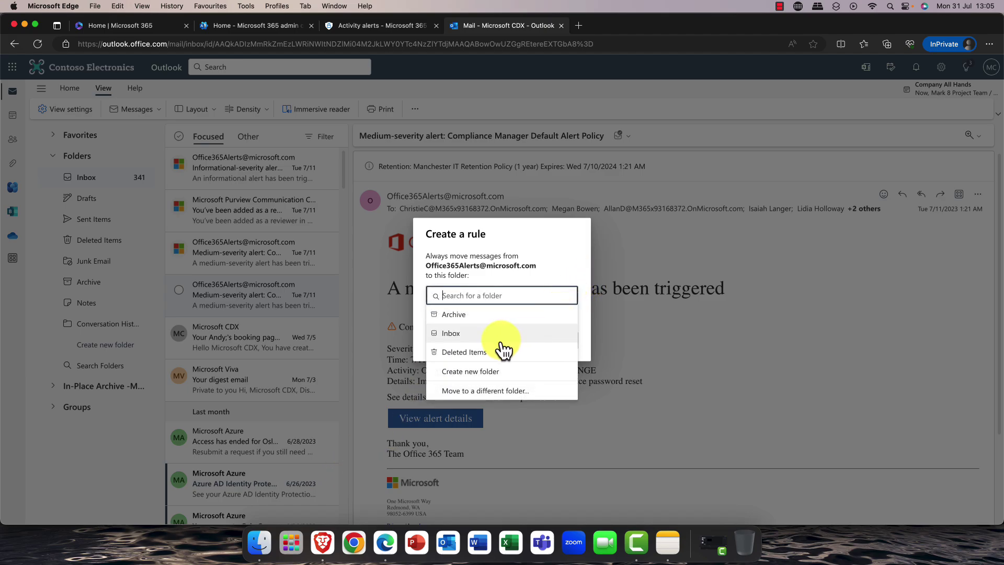
pyautogui.click(454, 336)
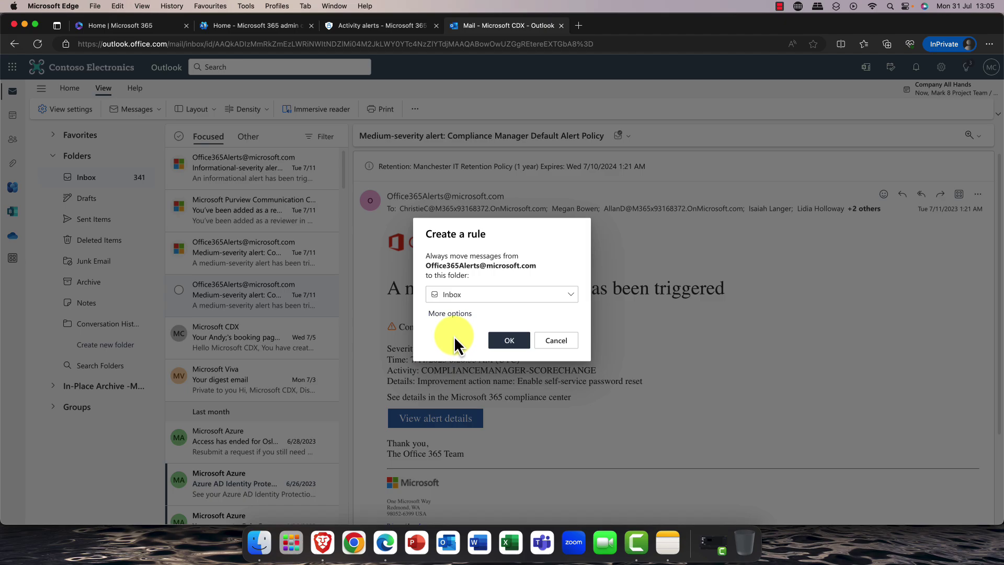
pyautogui.click(453, 313)
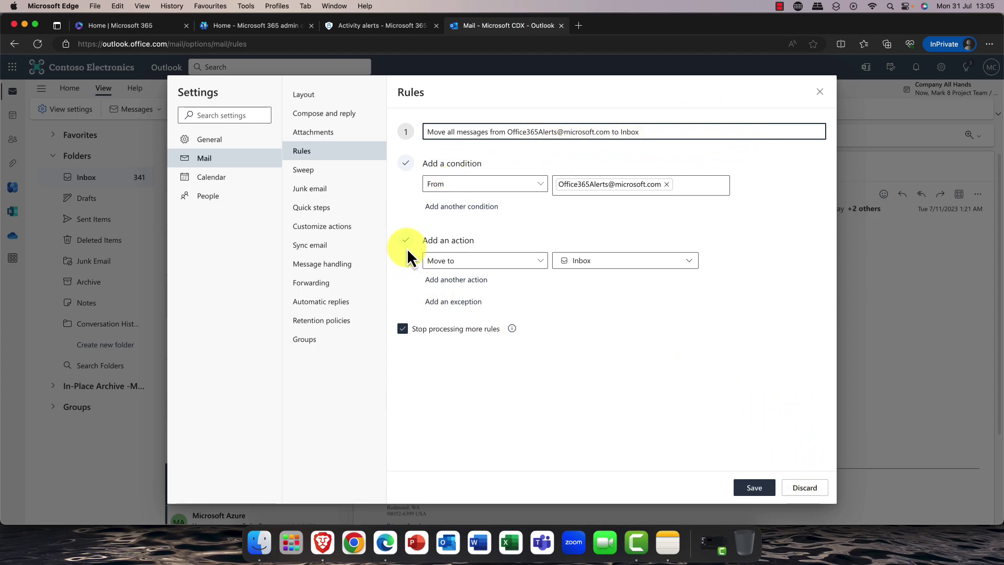
pyautogui.click(812, 491)
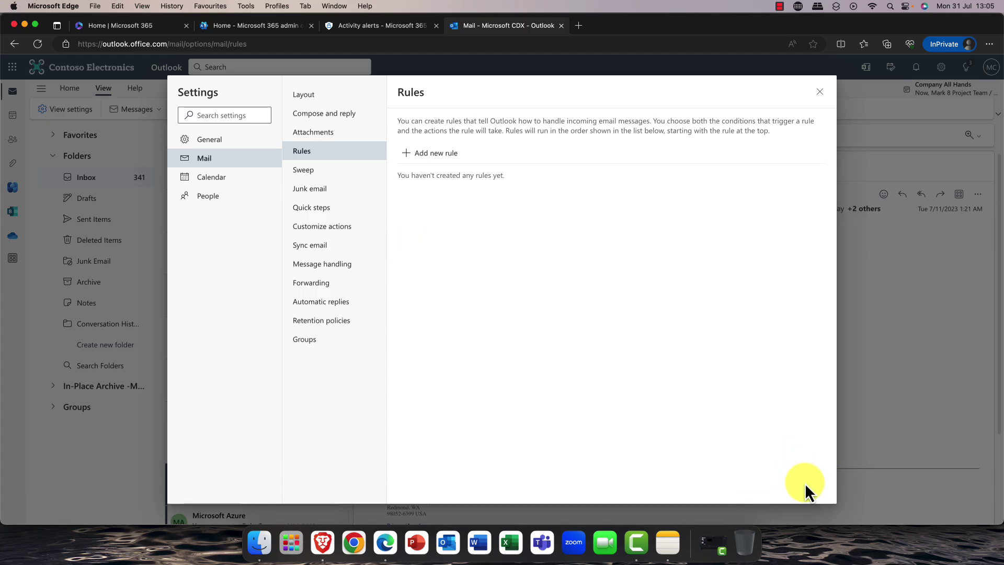
# Step: Start a new inbox rule under Mail > Rules and name it 'Casino Rule'
pyautogui.click(820, 92)
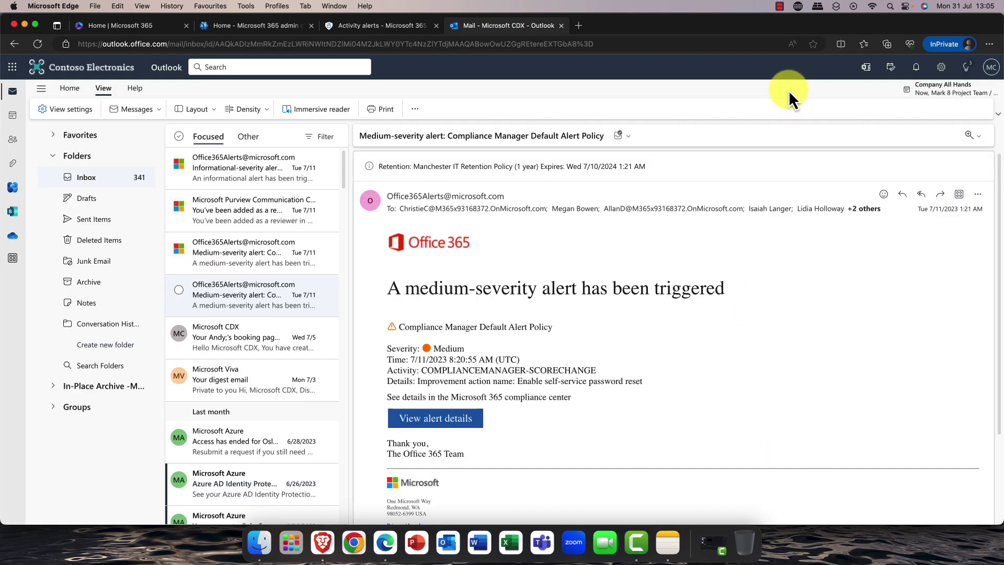
pyautogui.click(65, 110)
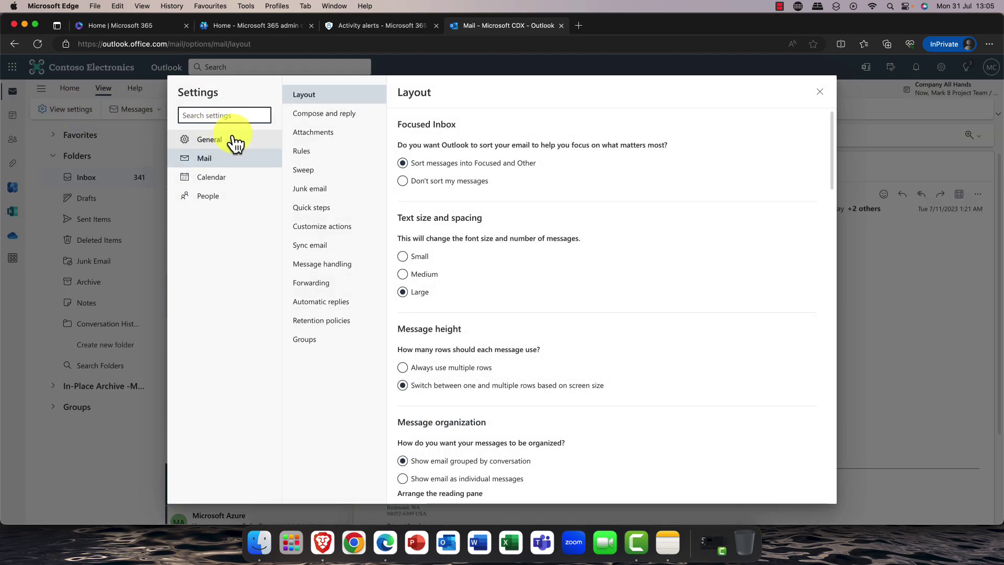
pyautogui.click(301, 155)
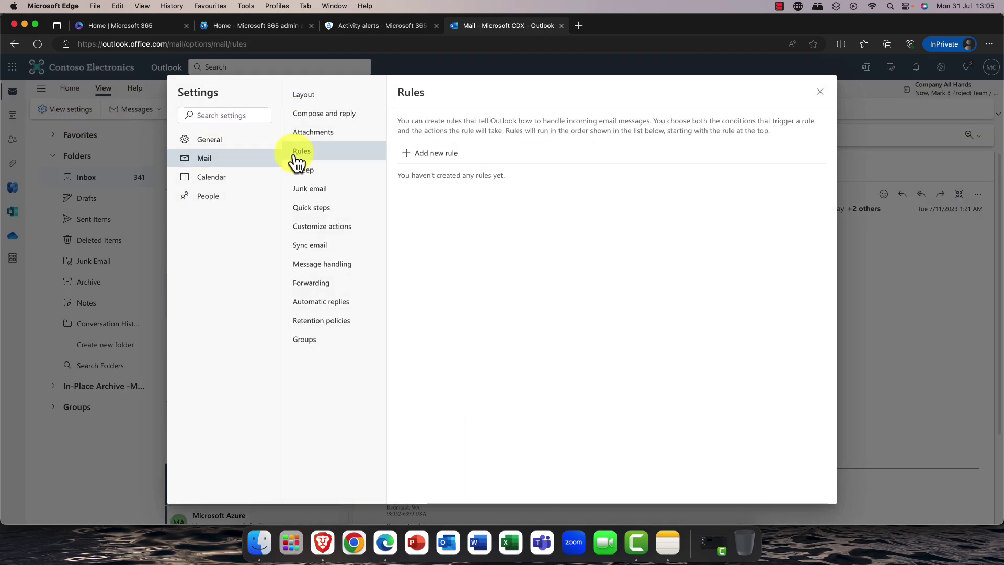
pyautogui.click(437, 153)
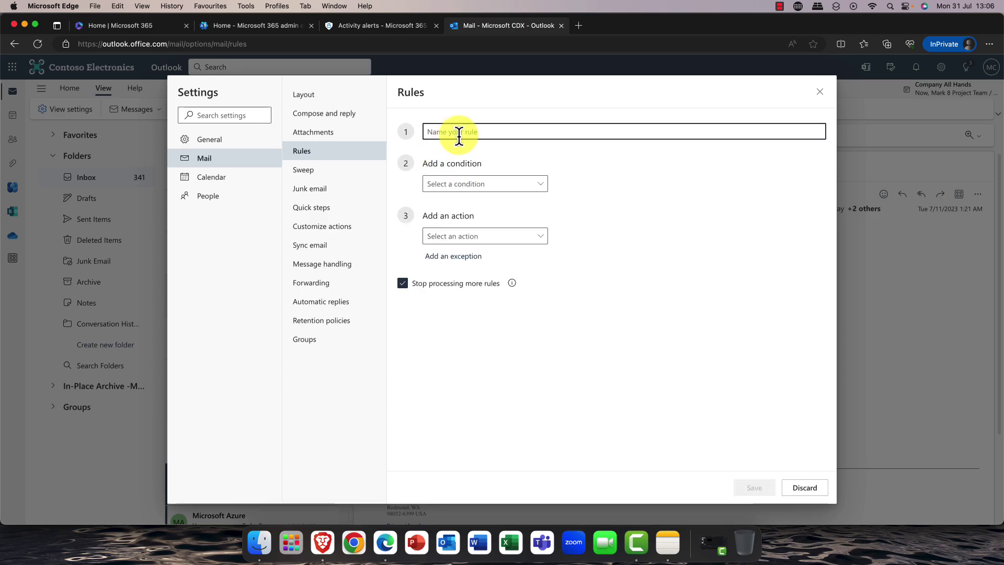
pyautogui.write('Casino Rule')
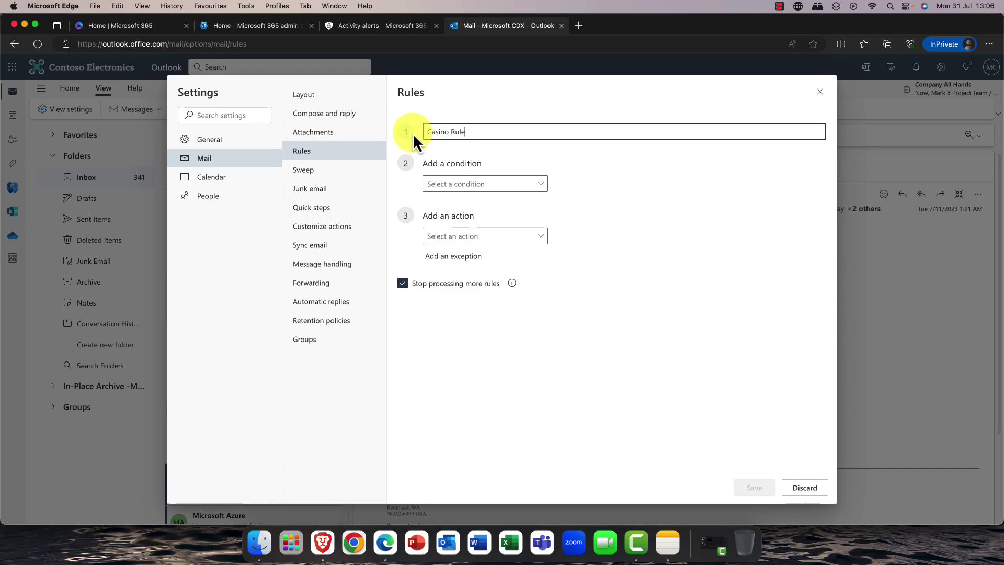
pyautogui.moveTo(466, 131); pyautogui.dragTo(413, 130)
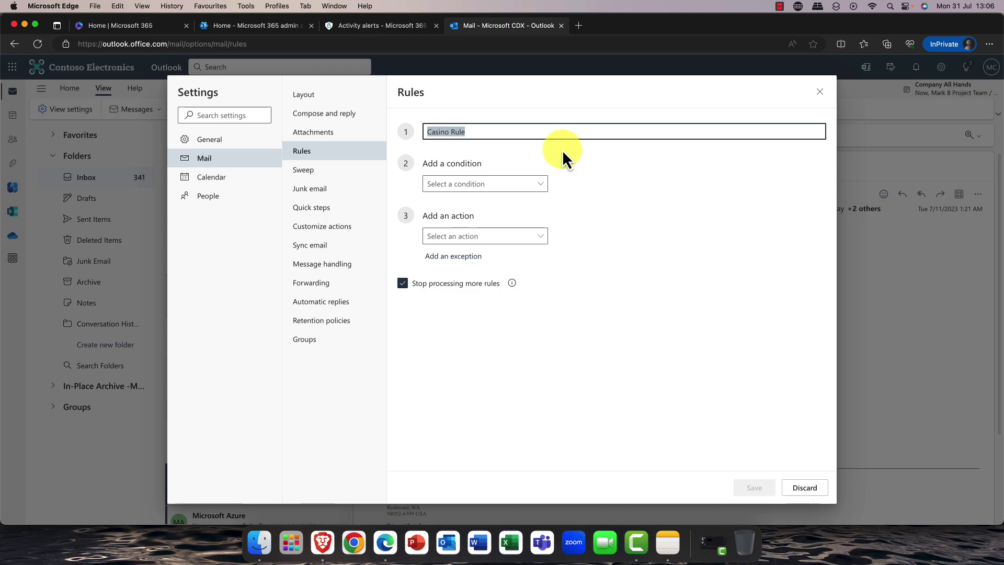
# Step: Set the rule condition to message header includes 'Casino'
pyautogui.click(543, 193)
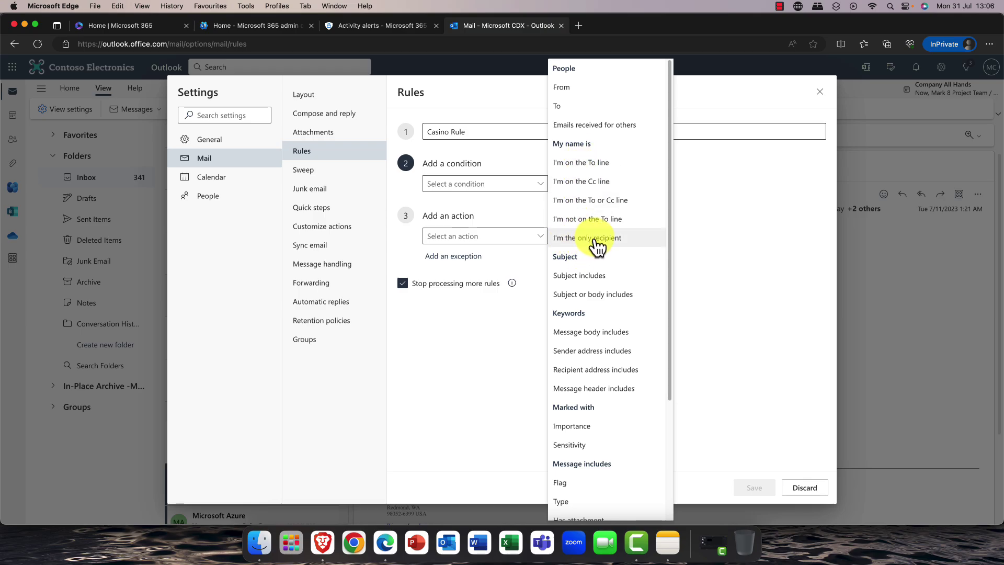
pyautogui.scroll(-2, 595, 243)
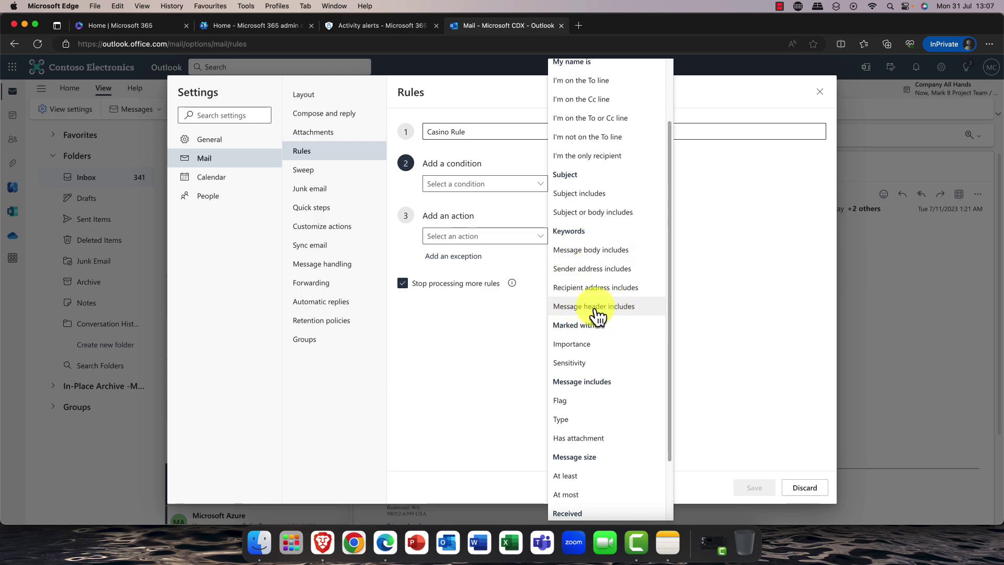
pyautogui.click(613, 316)
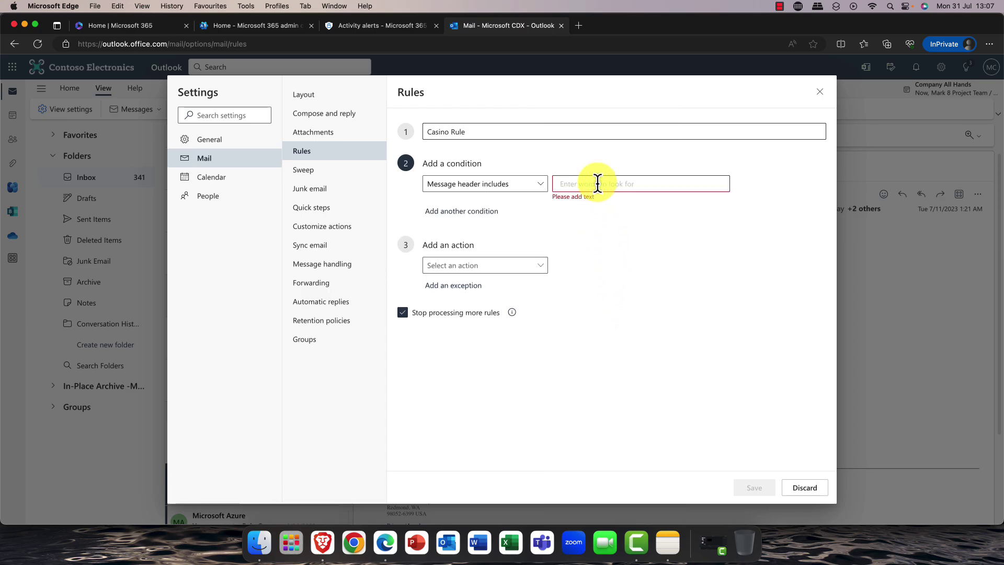
pyautogui.click(597, 183)
pyautogui.write('Casino')
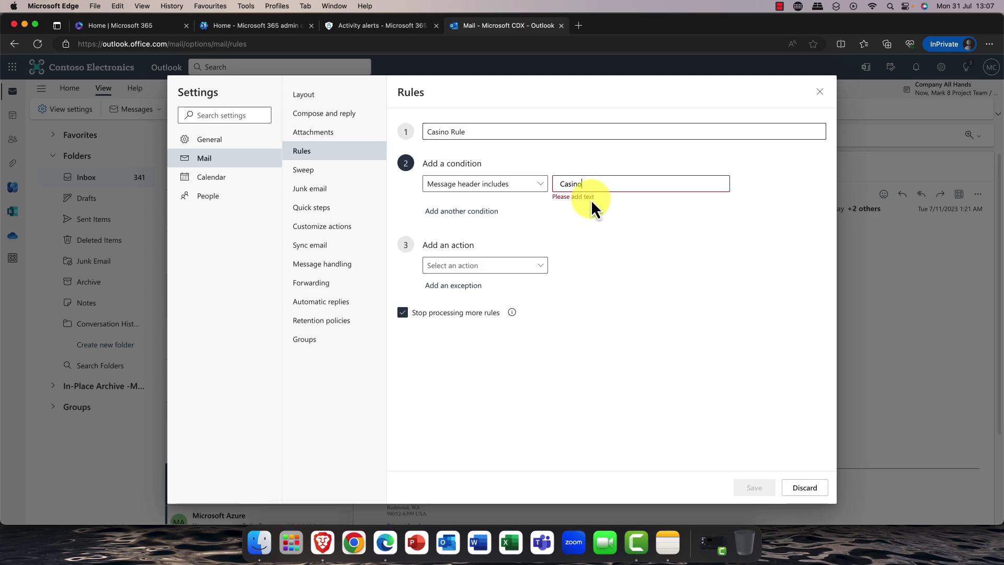
pyautogui.press('Return')
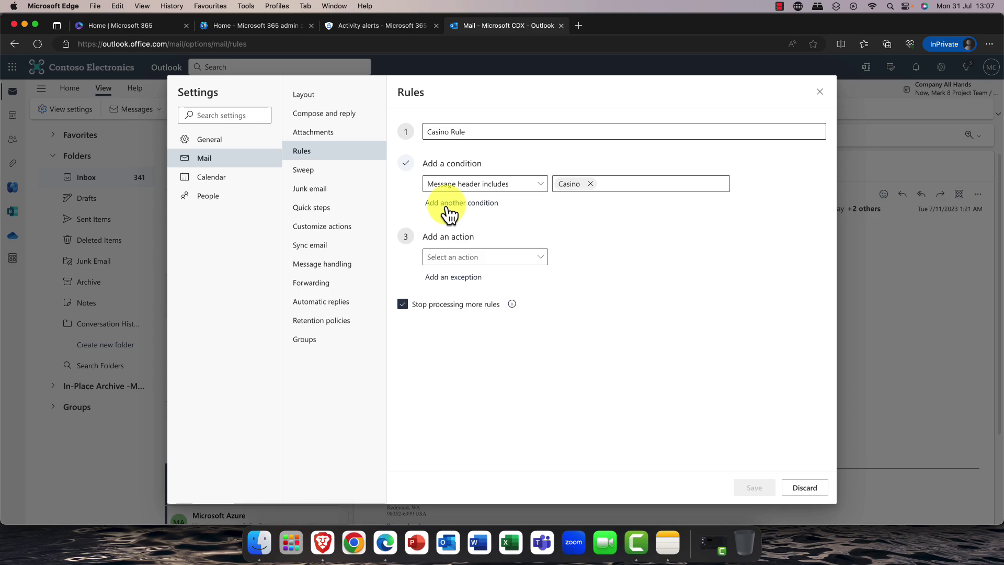
# Step: Set the action to Delete, uncheck Stop processing more rules, and save the rule
pyautogui.click(541, 259)
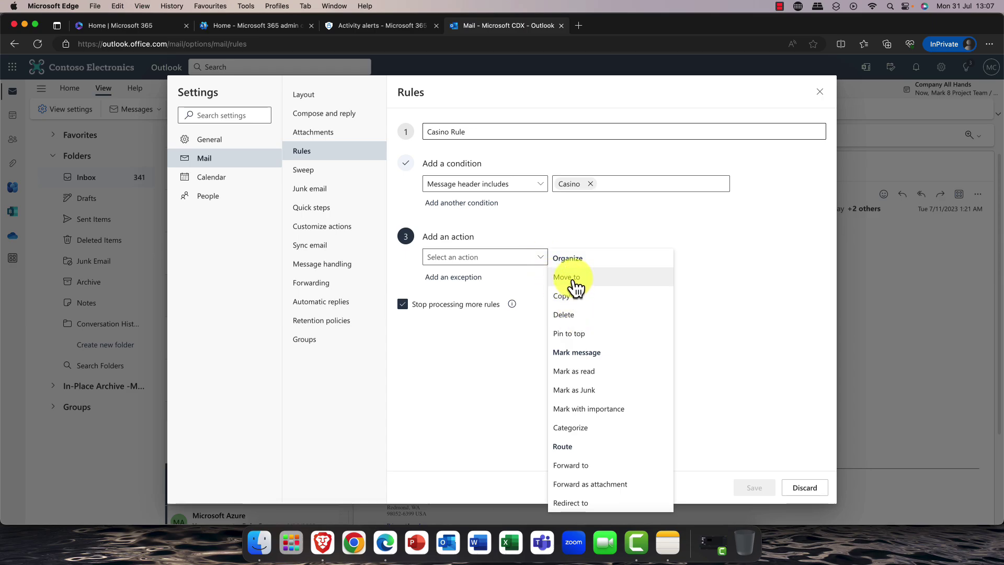
pyautogui.click(570, 315)
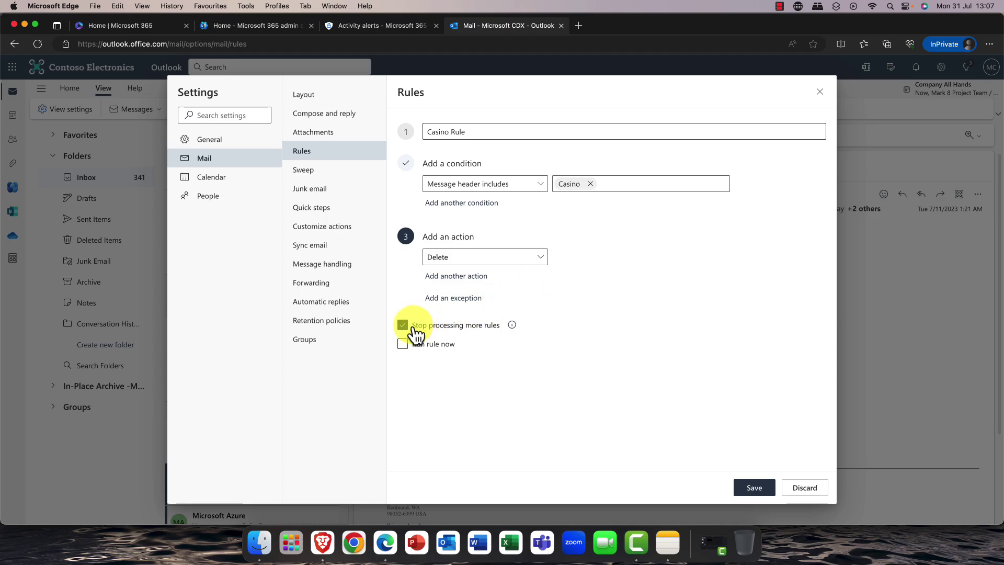
pyautogui.click(470, 329)
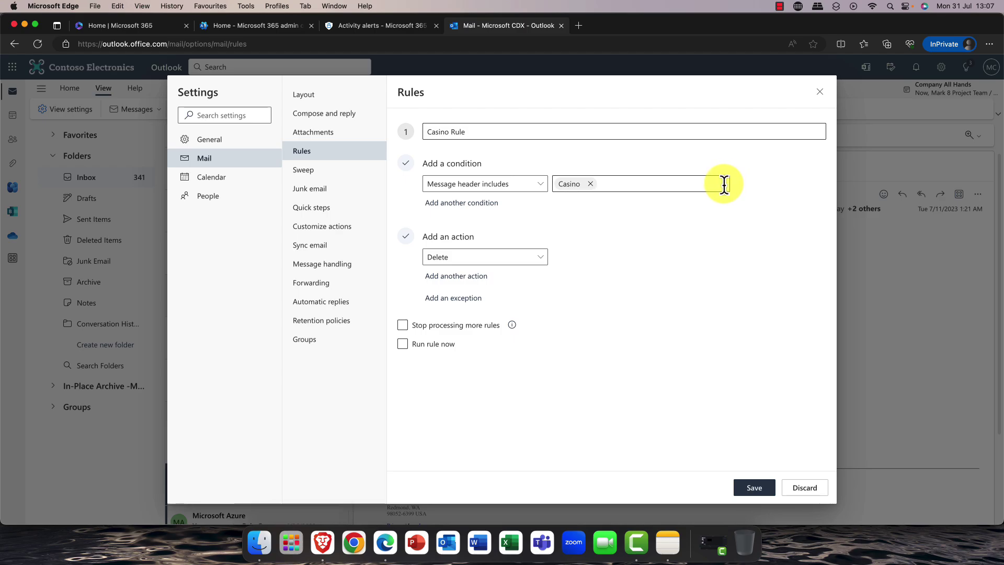
pyautogui.click(442, 346)
pyautogui.click(442, 349)
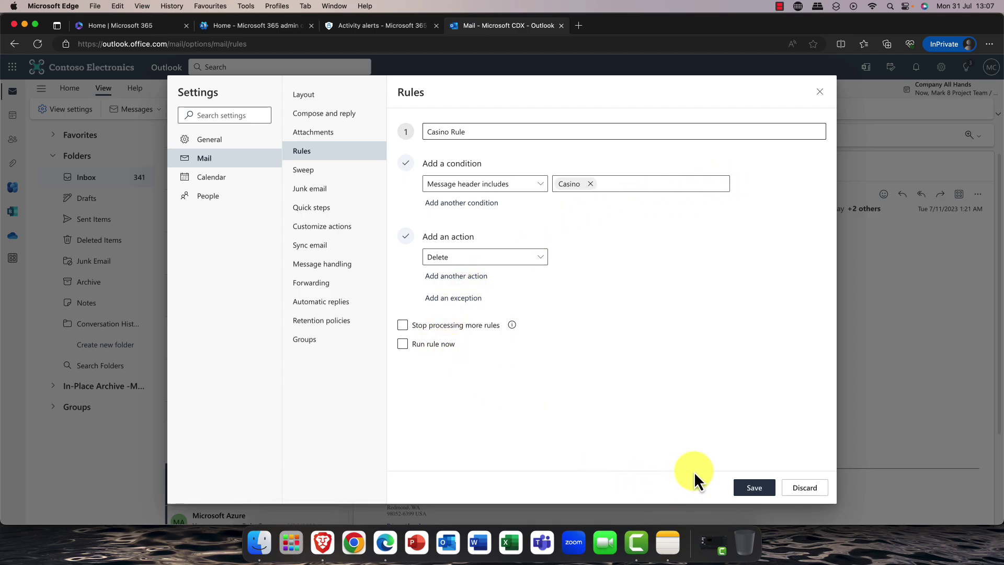
pyautogui.click(753, 489)
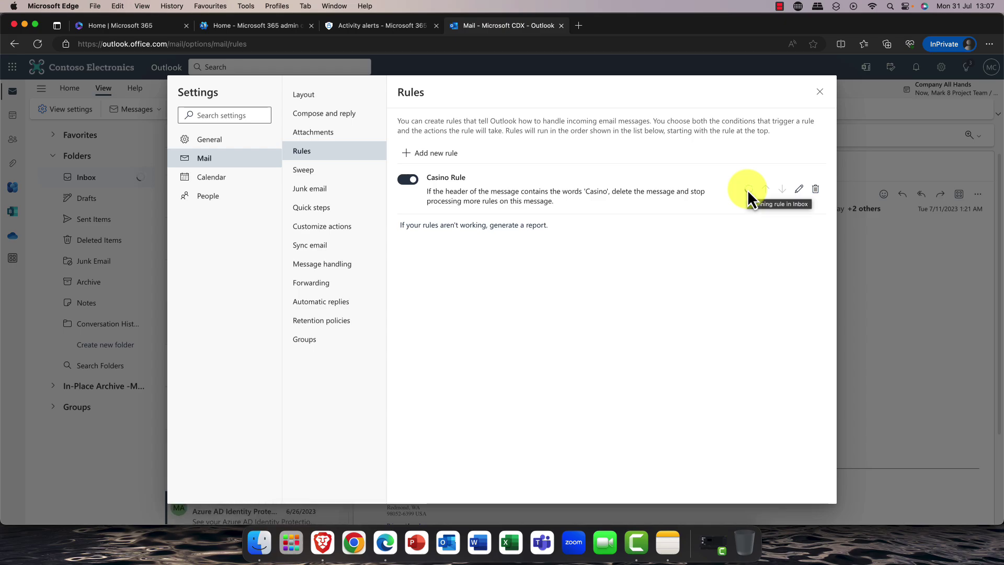
# Step: Run the Casino Rule on the inbox now
pyautogui.click(749, 190)
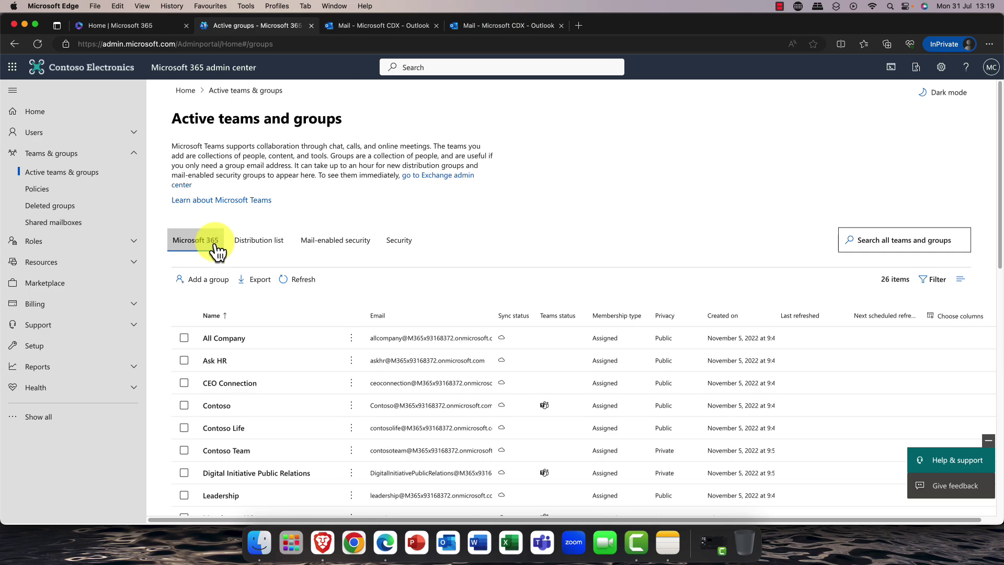
pyautogui.click(511, 26)
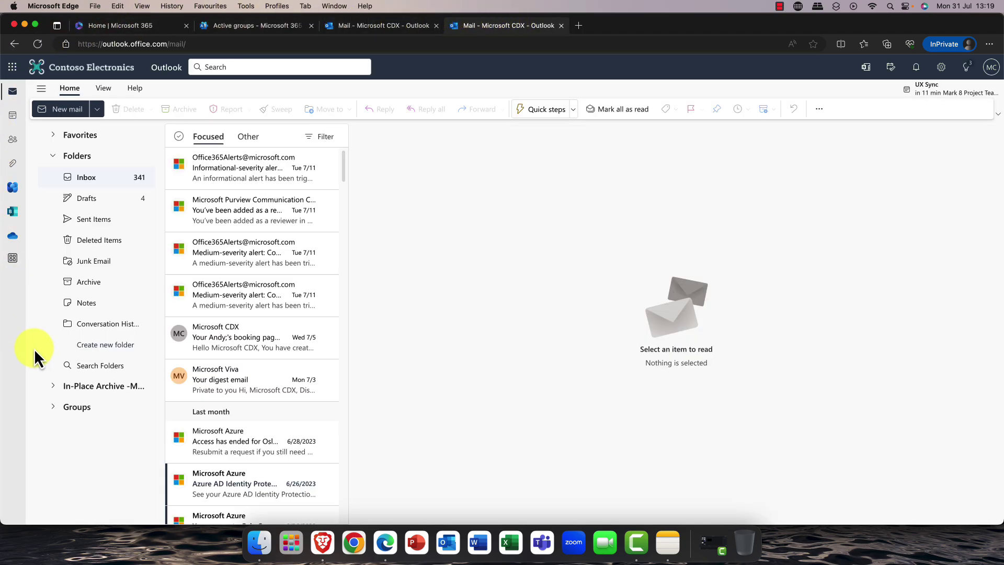
pyautogui.click(59, 411)
pyautogui.scroll(-3, 68, 403)
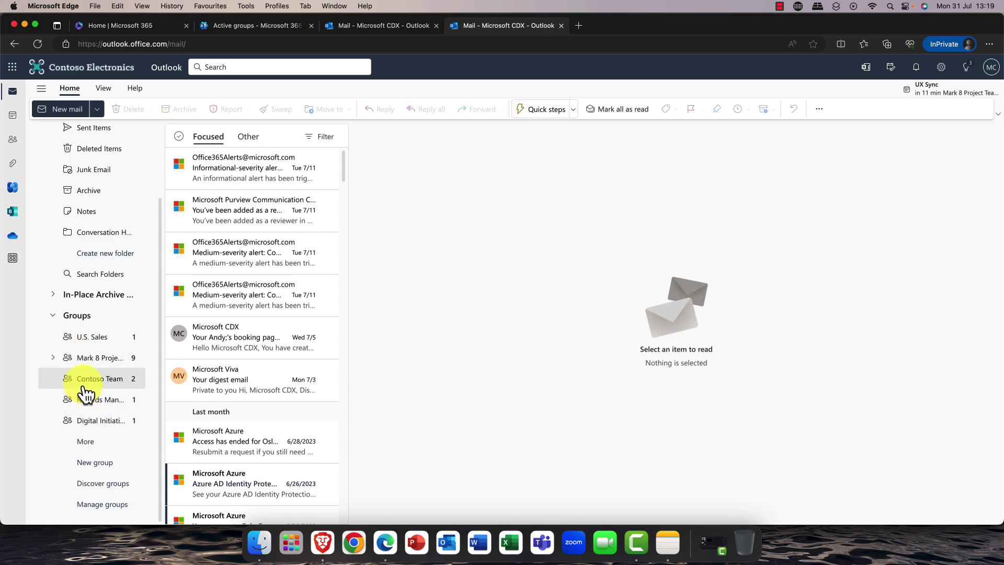
pyautogui.click(96, 359)
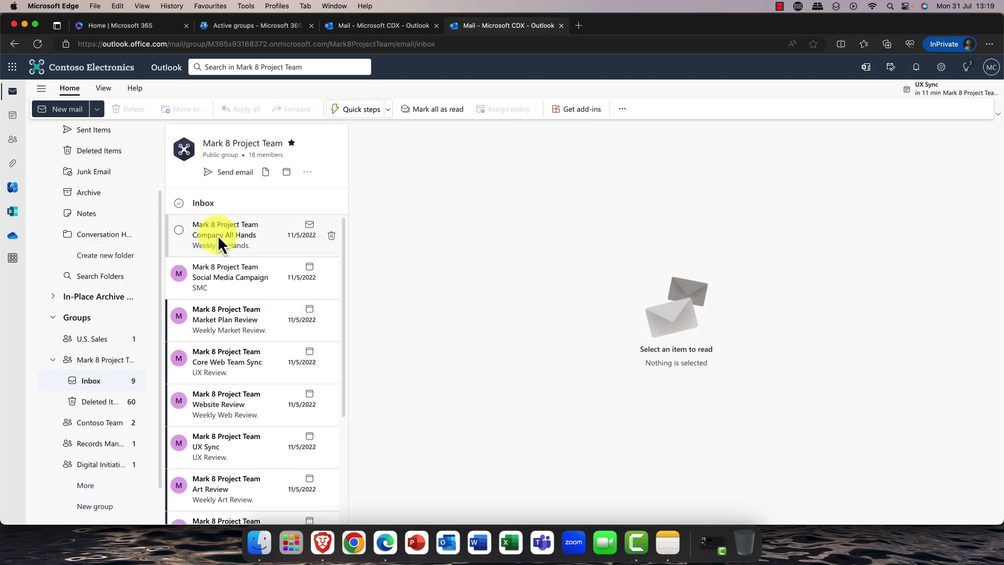
pyautogui.click(217, 235)
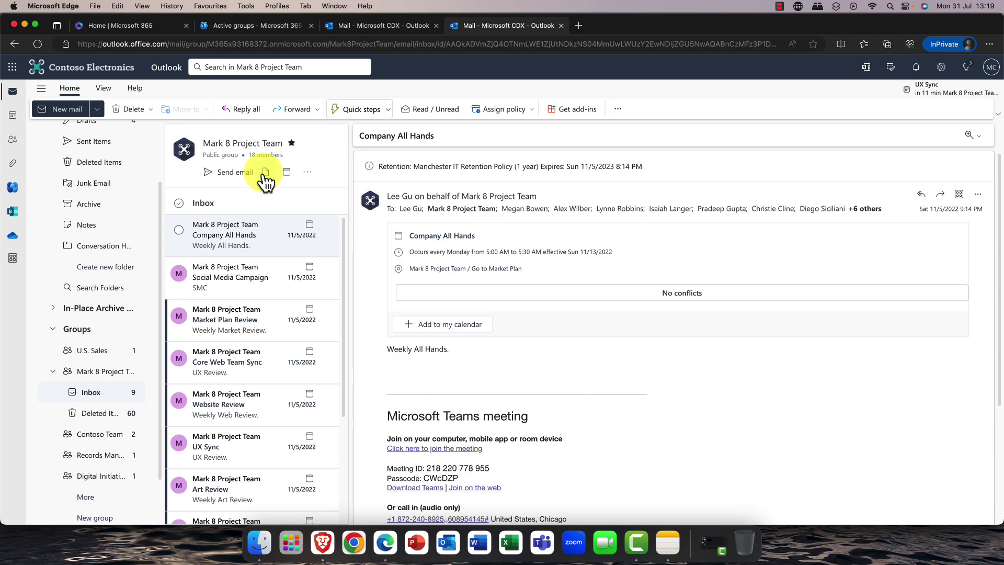
pyautogui.click(307, 177)
pyautogui.click(308, 177)
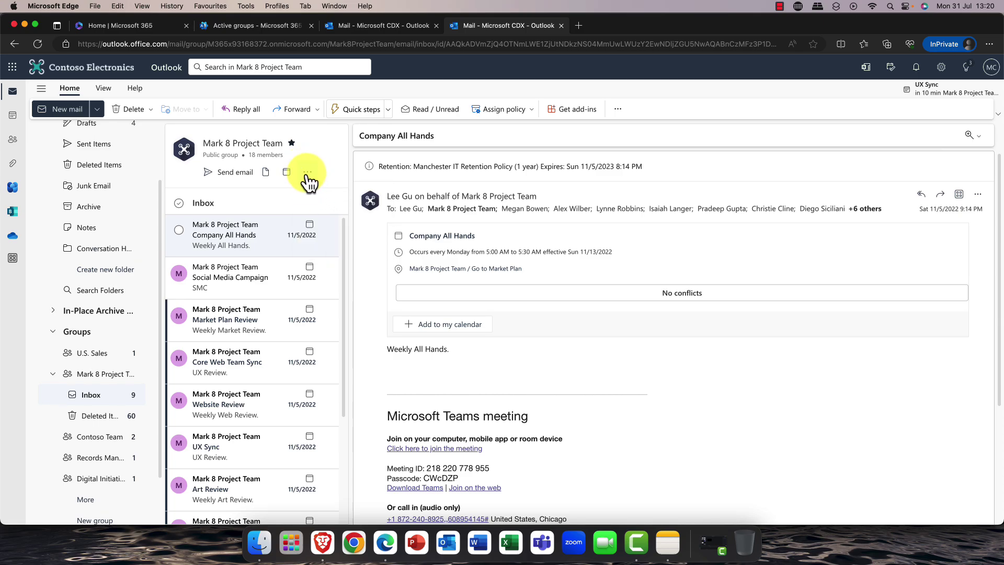
pyautogui.click(308, 174)
pyautogui.click(306, 245)
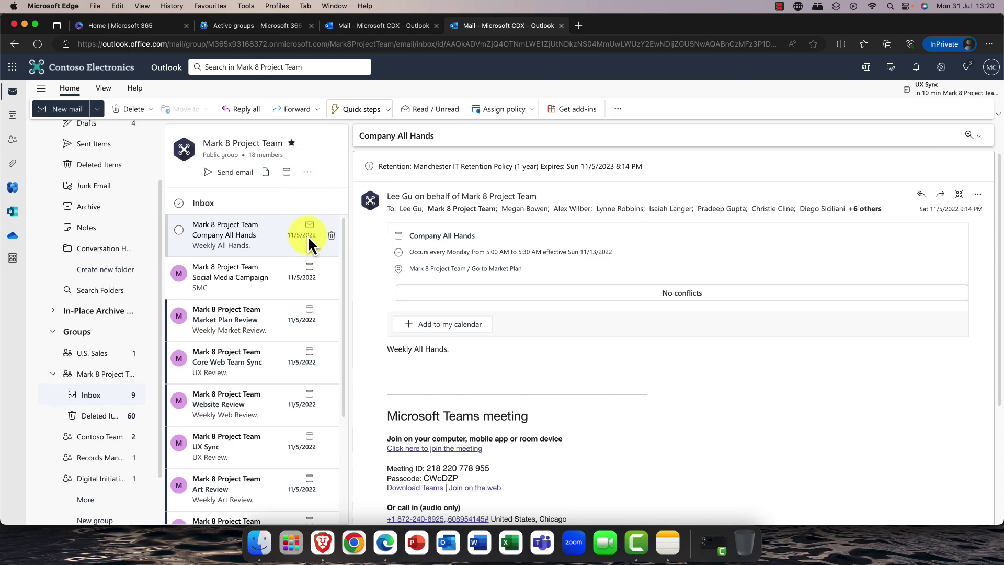
pyautogui.press('super+2')
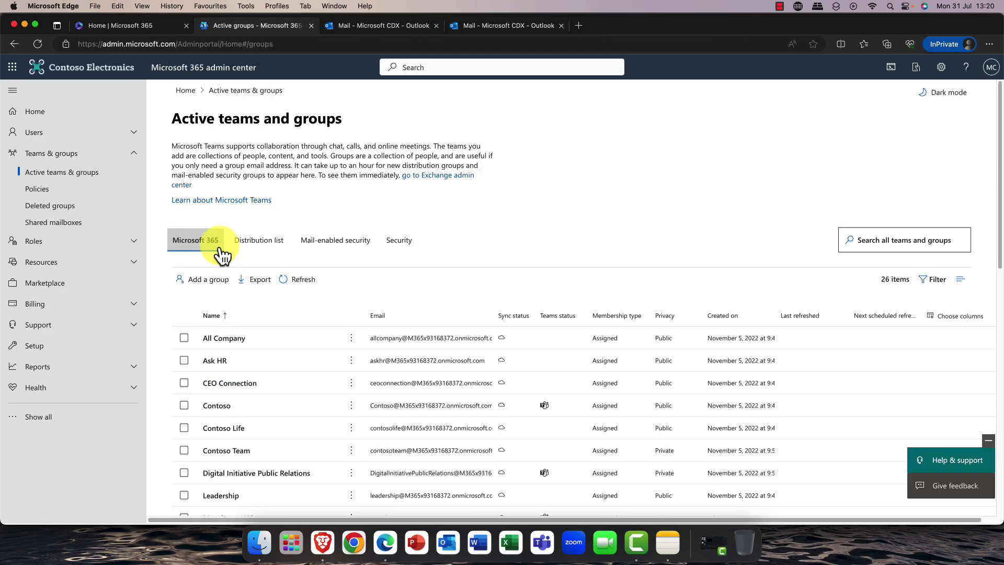
pyautogui.click(210, 246)
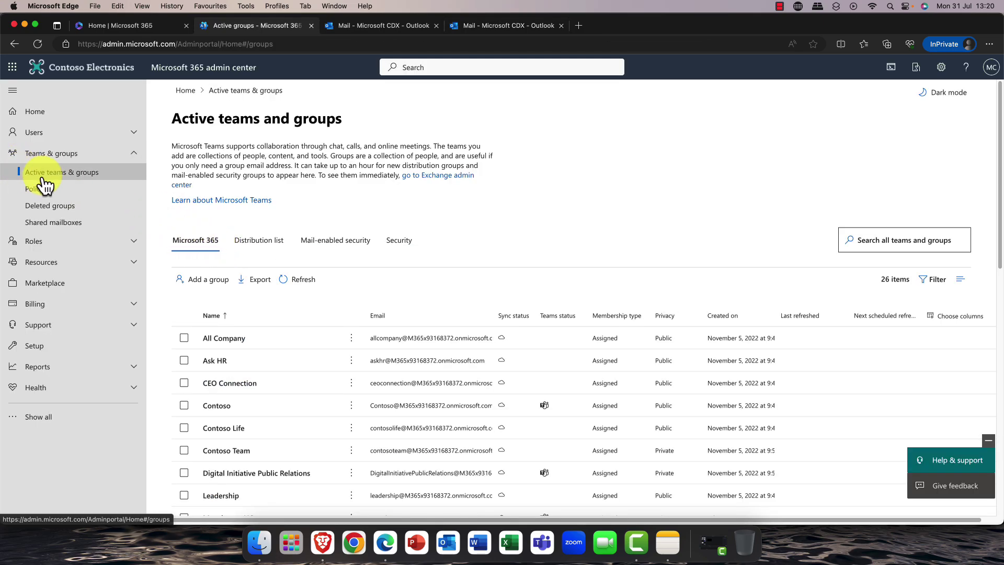
pyautogui.click(215, 361)
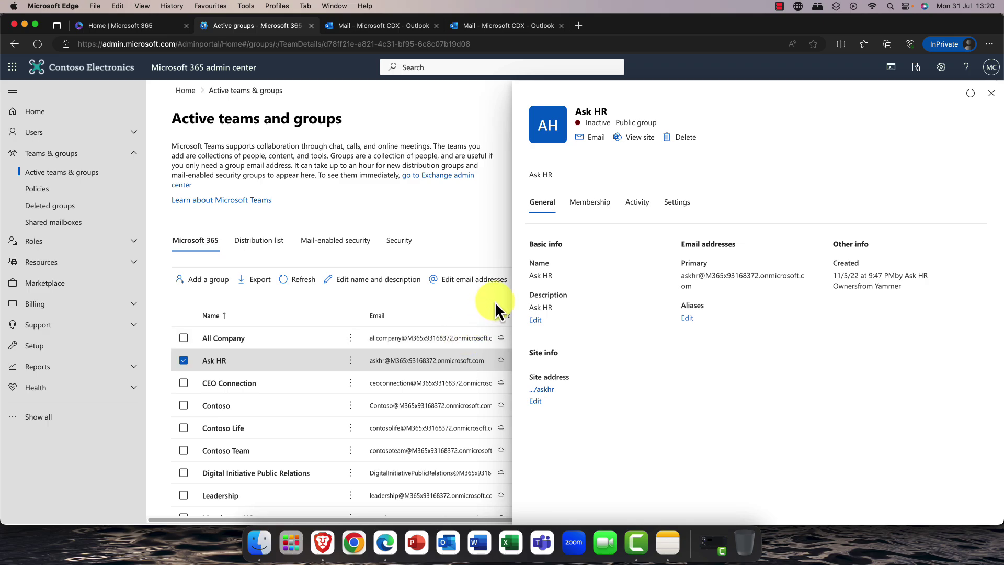
pyautogui.click(990, 94)
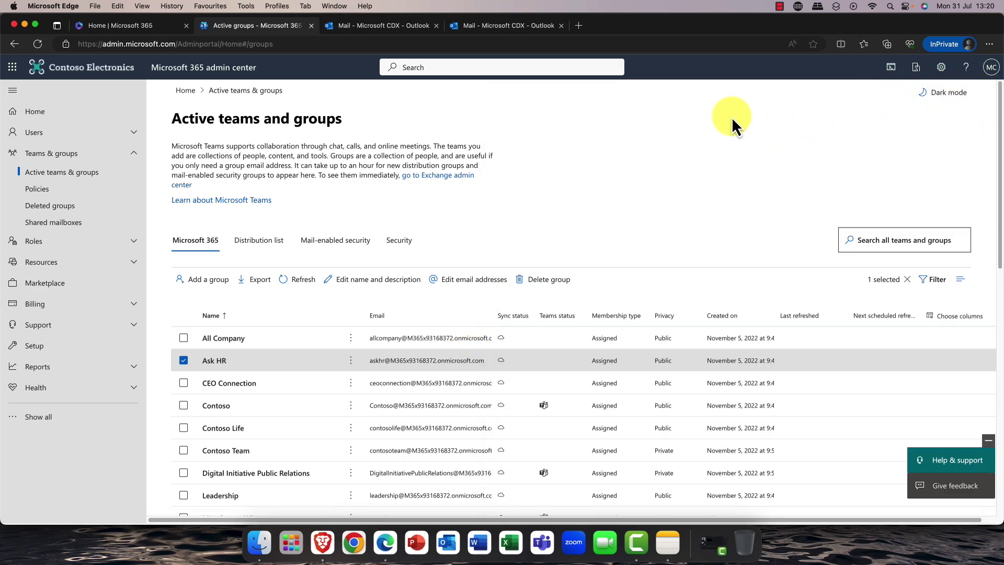
# Step: Start a new group named 'Stirling Office' with the email alias stirlingoffice
pyautogui.click(503, 26)
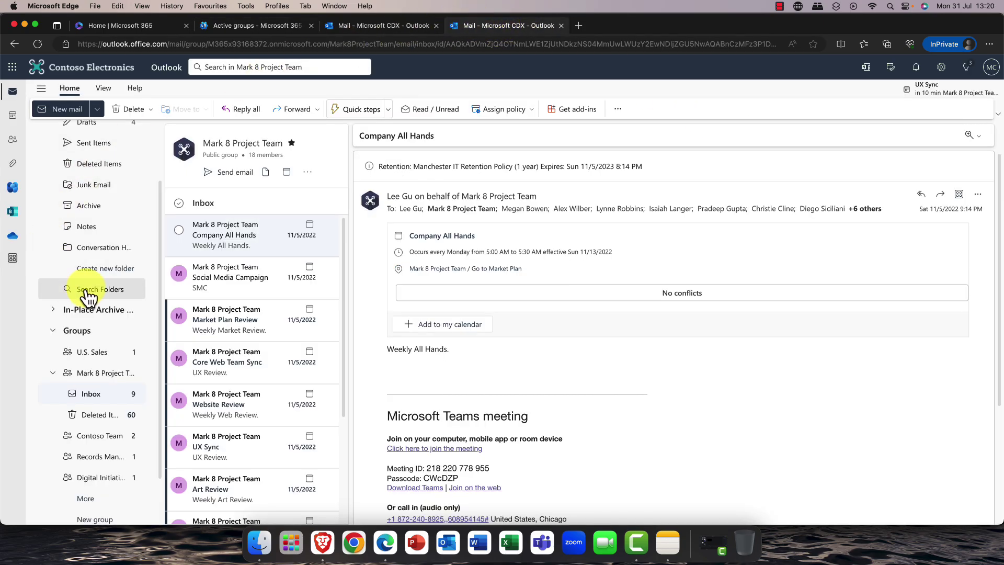
pyautogui.click(55, 373)
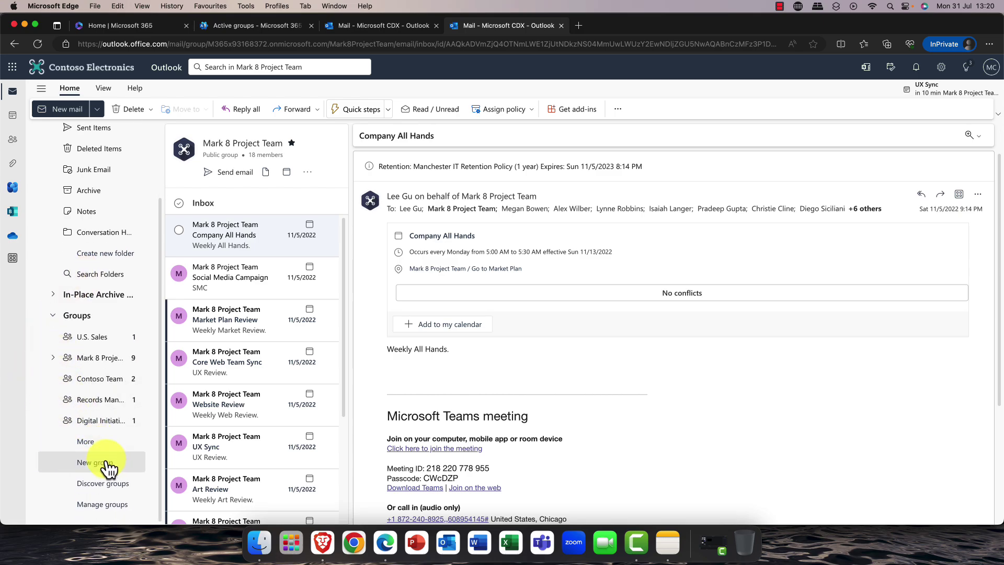
pyautogui.scroll(-1, 112, 487)
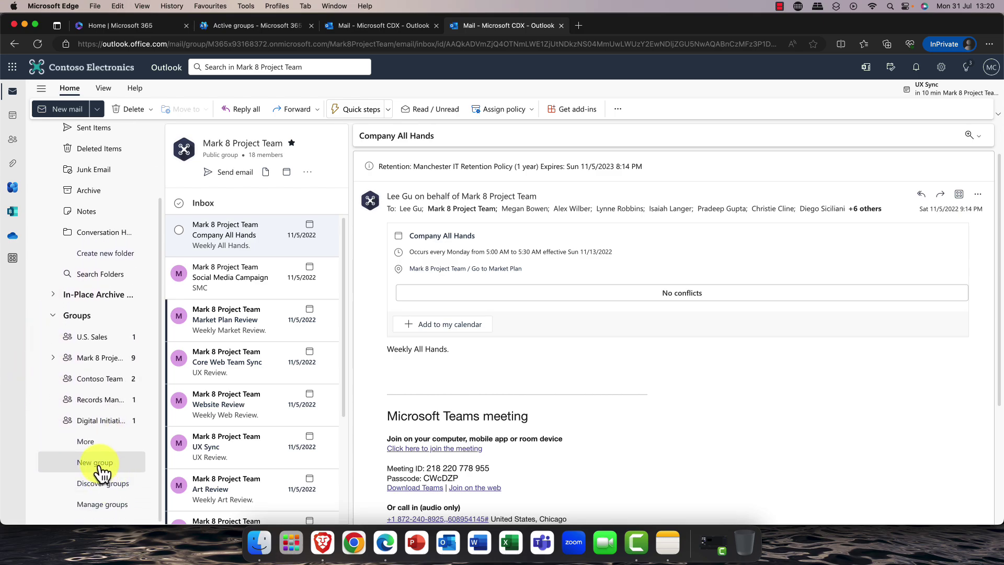
pyautogui.click(100, 464)
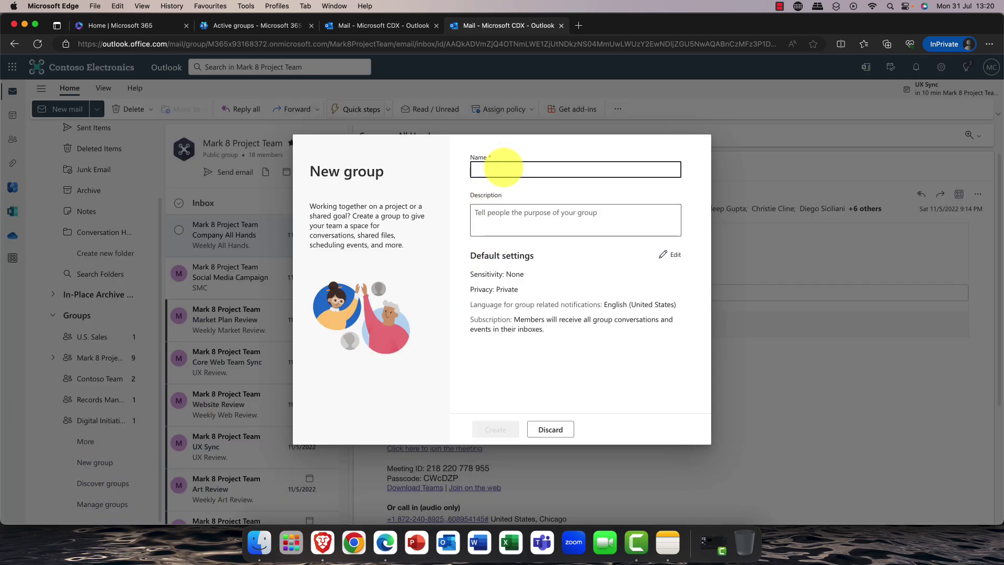
pyautogui.write('Stirling Office')
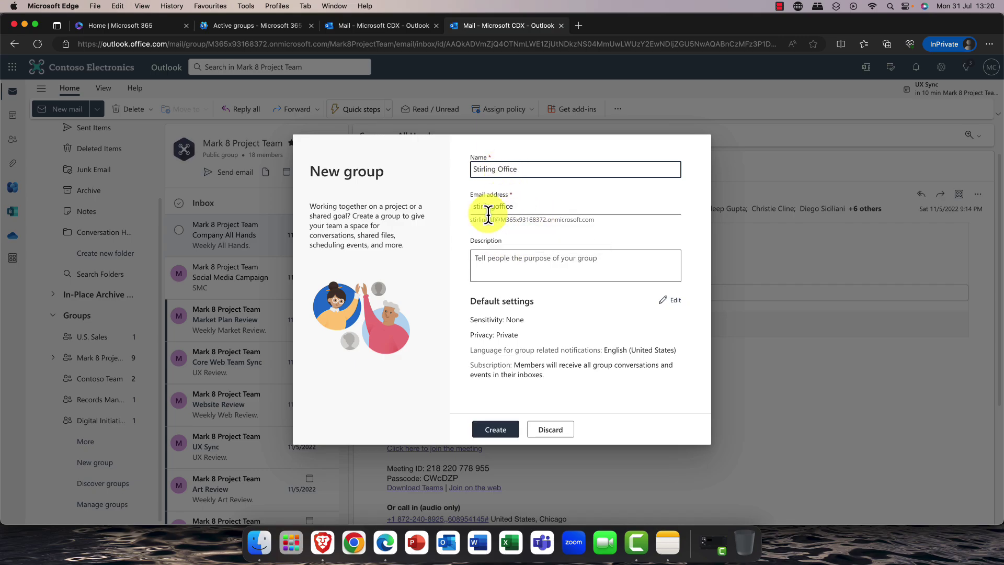
pyautogui.doubleClick(520, 206)
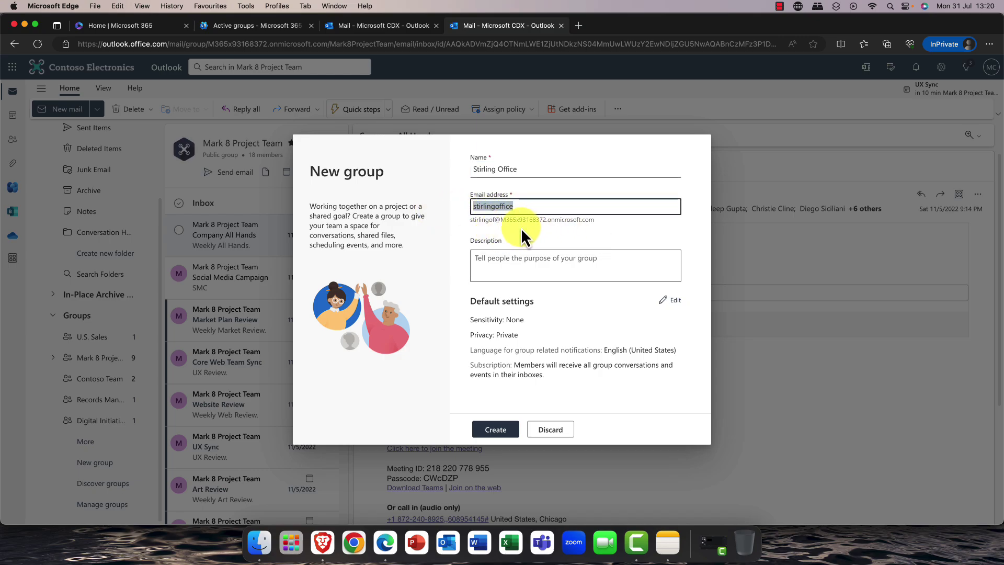
pyautogui.click(513, 267)
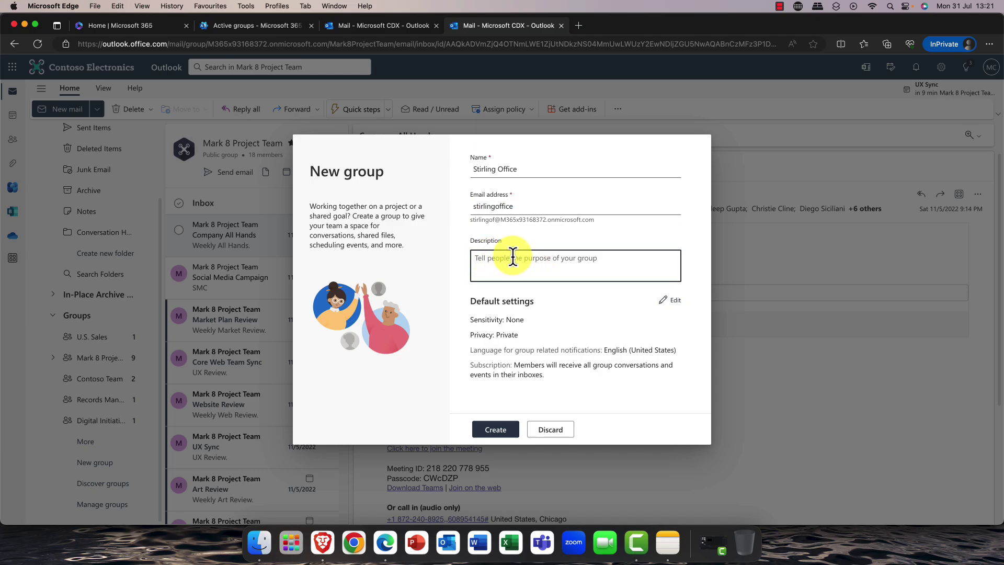
pyautogui.click(512, 256)
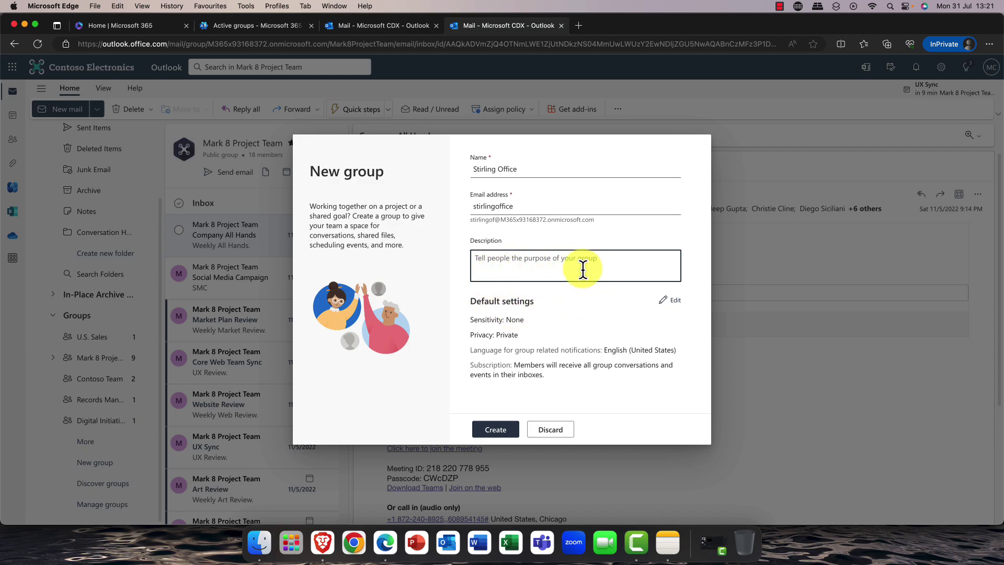
# Step: Make the group's default settings editable, review the sensitivity labels and keep Sensitivity at None
pyautogui.click(674, 301)
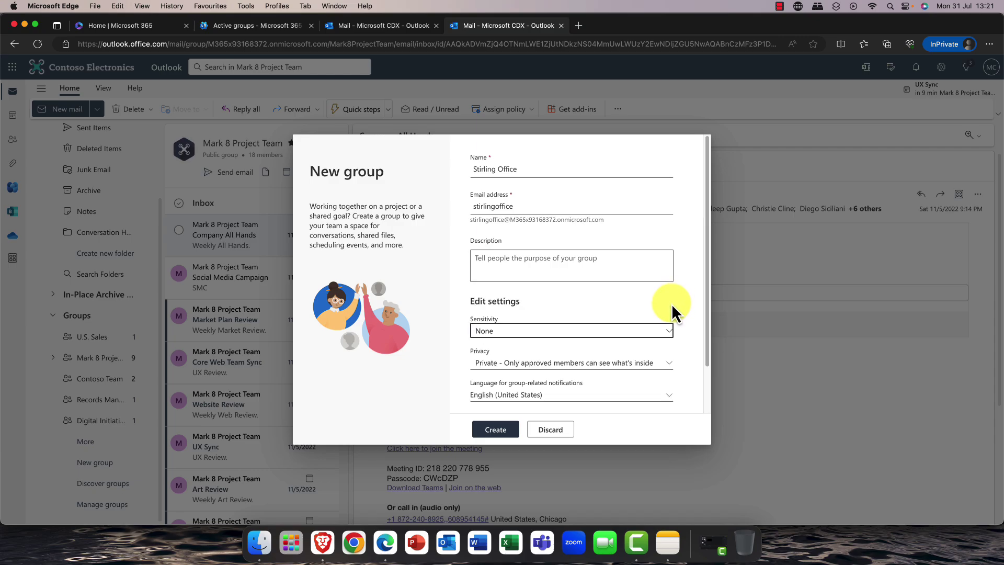
pyautogui.click(670, 343)
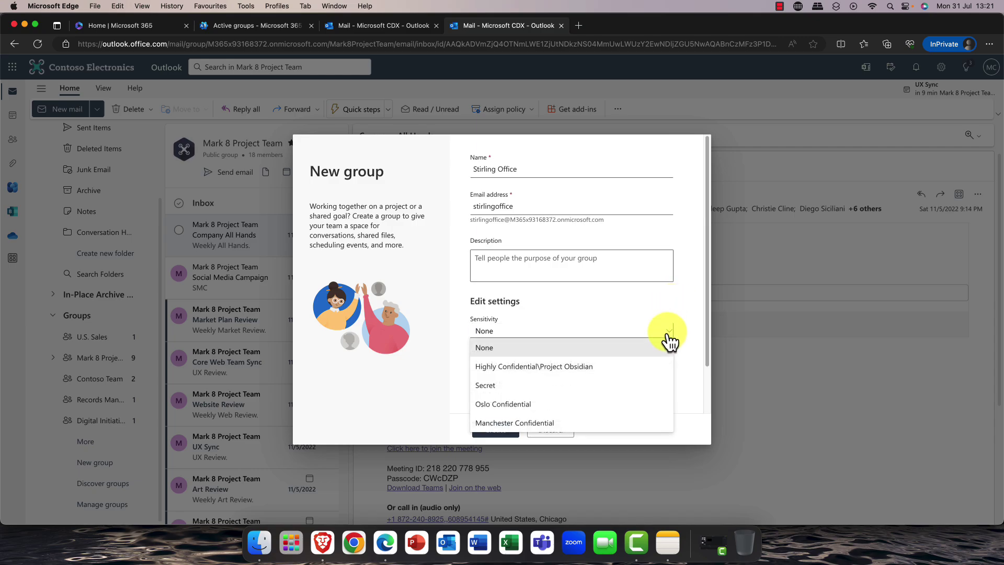
pyautogui.scroll(-2, 662, 335)
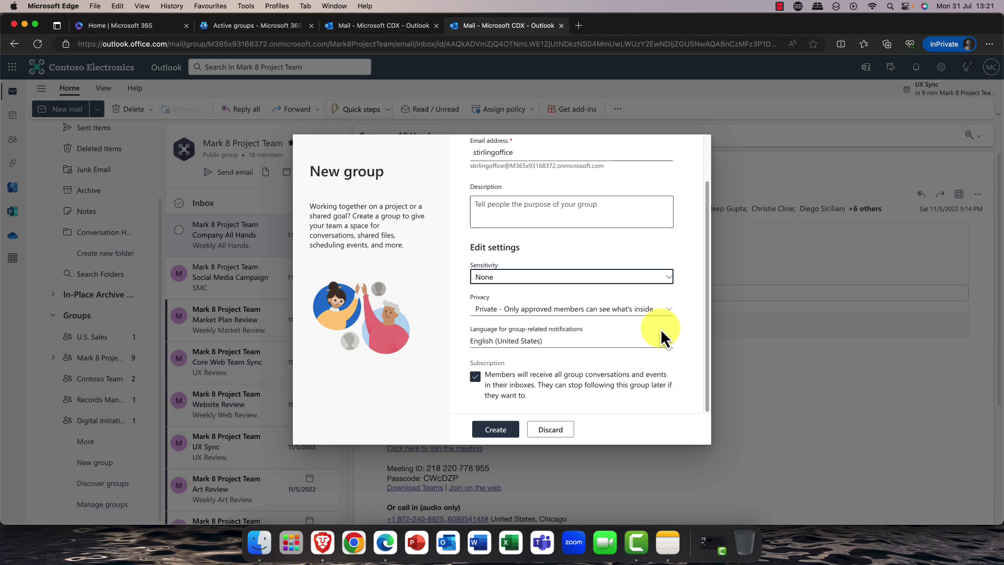
pyautogui.click(667, 283)
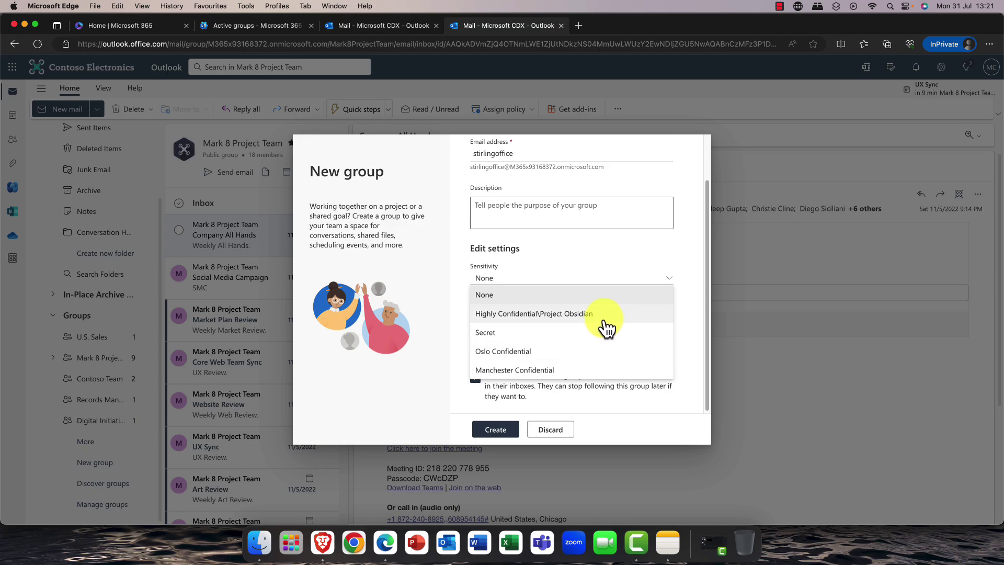
pyautogui.click(628, 269)
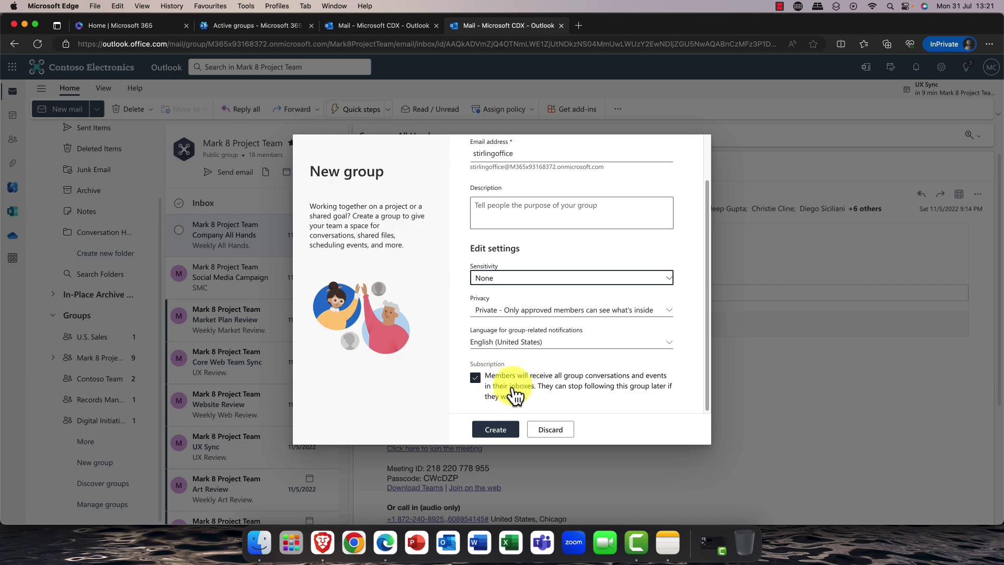
# Step: Create the Stirling Office group and add a suggested colleague plus one searched colleague
pyautogui.click(494, 430)
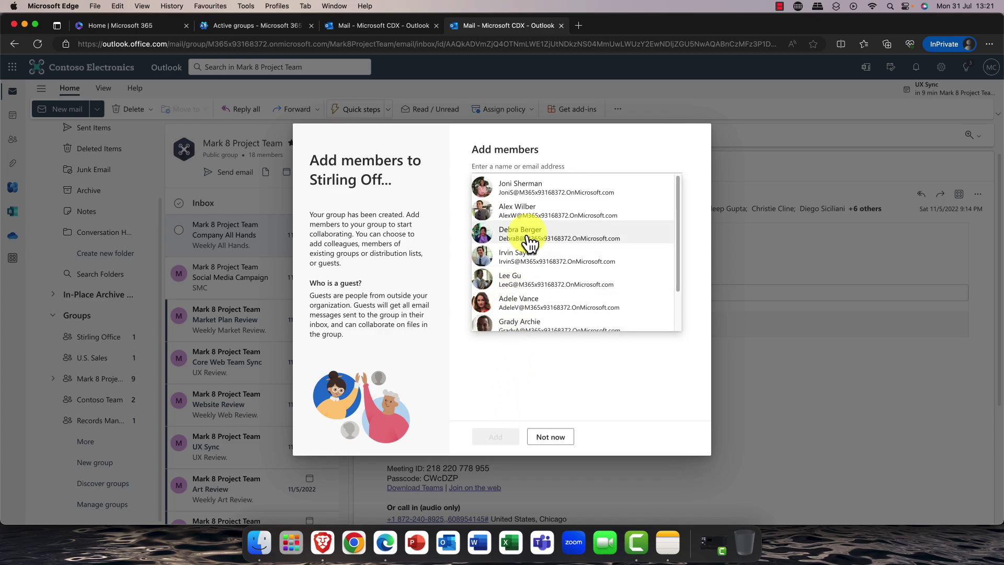
pyautogui.click(537, 215)
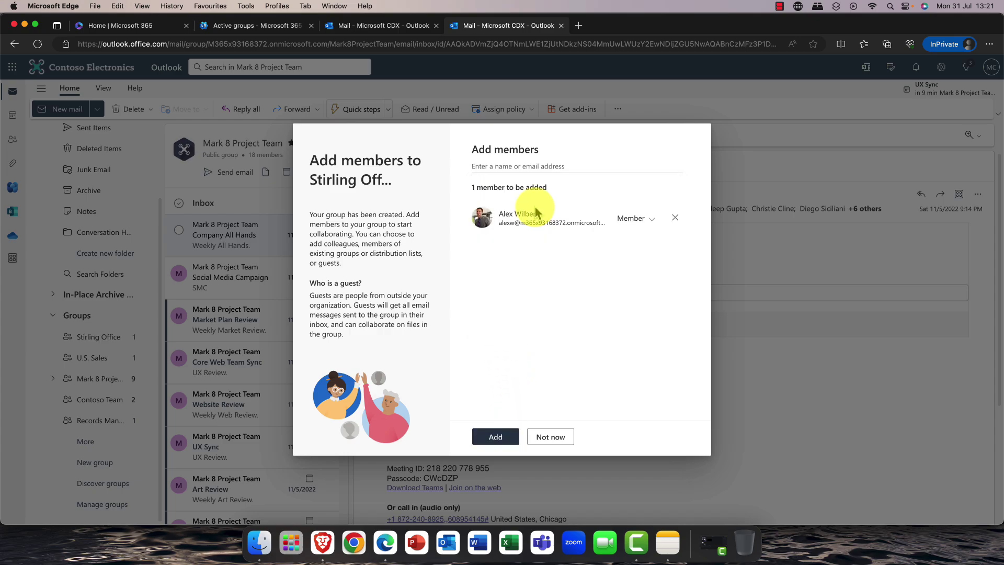
pyautogui.click(526, 165)
pyautogui.write('ade')
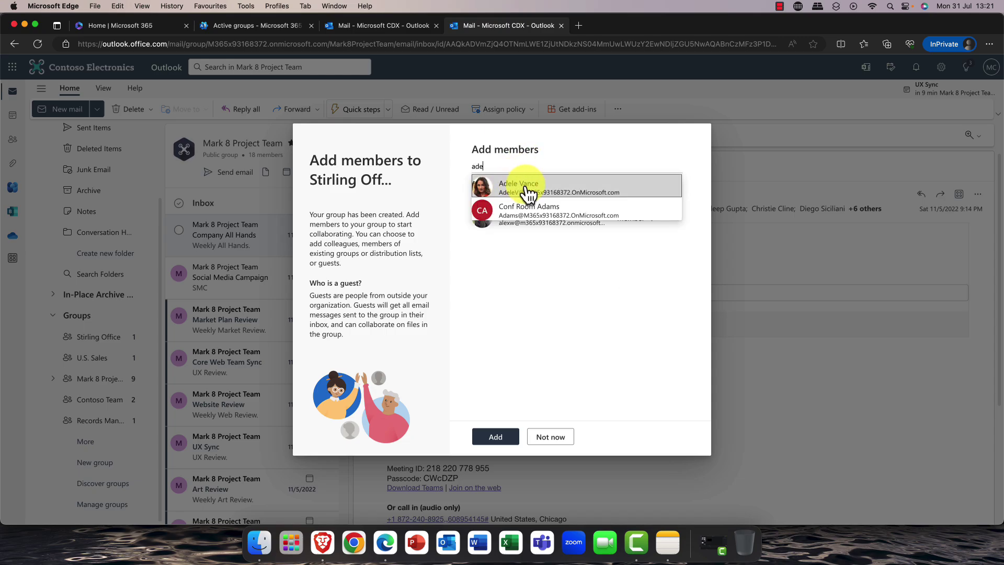
pyautogui.click(526, 190)
# Step: Search for and pick two more colleagues, then add all four members to the group
pyautogui.click(515, 164)
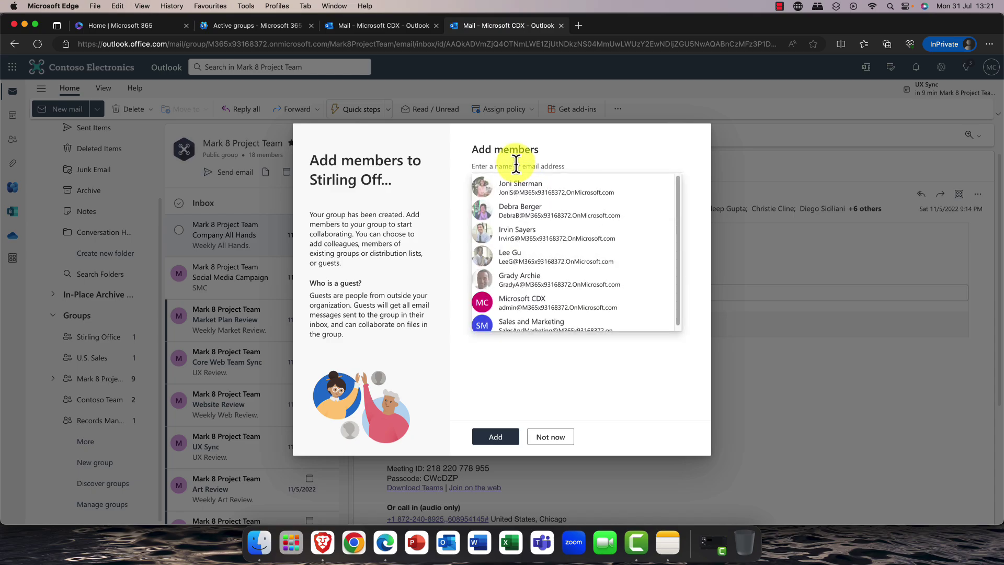
pyautogui.write('joni')
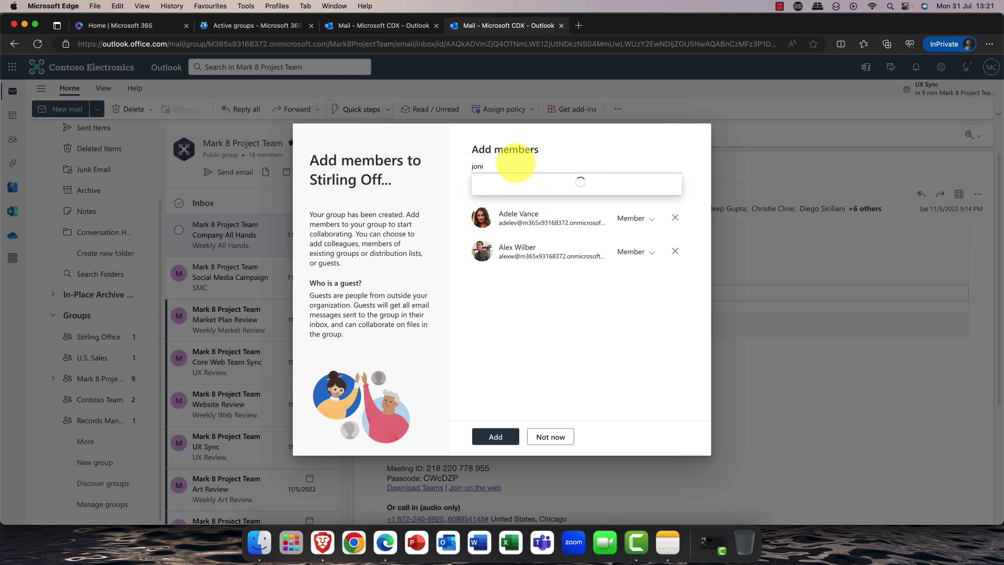
pyautogui.click(506, 188)
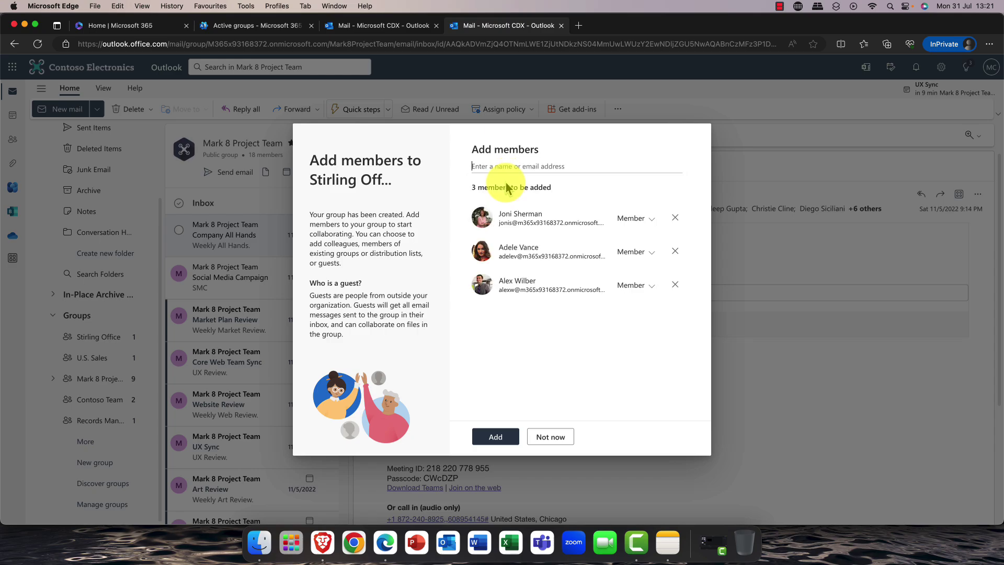
pyautogui.click(515, 166)
pyautogui.write('picard')
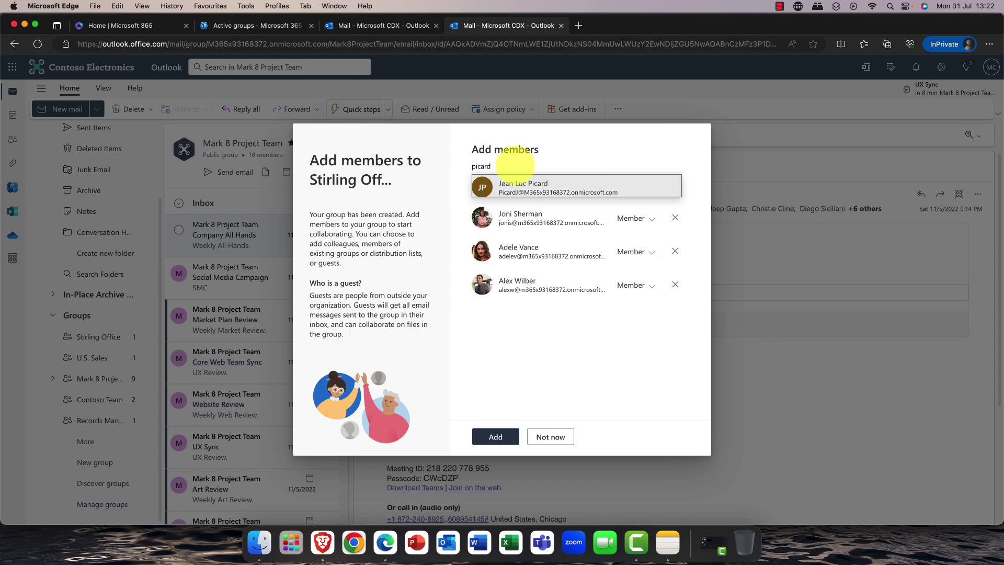
pyautogui.click(515, 190)
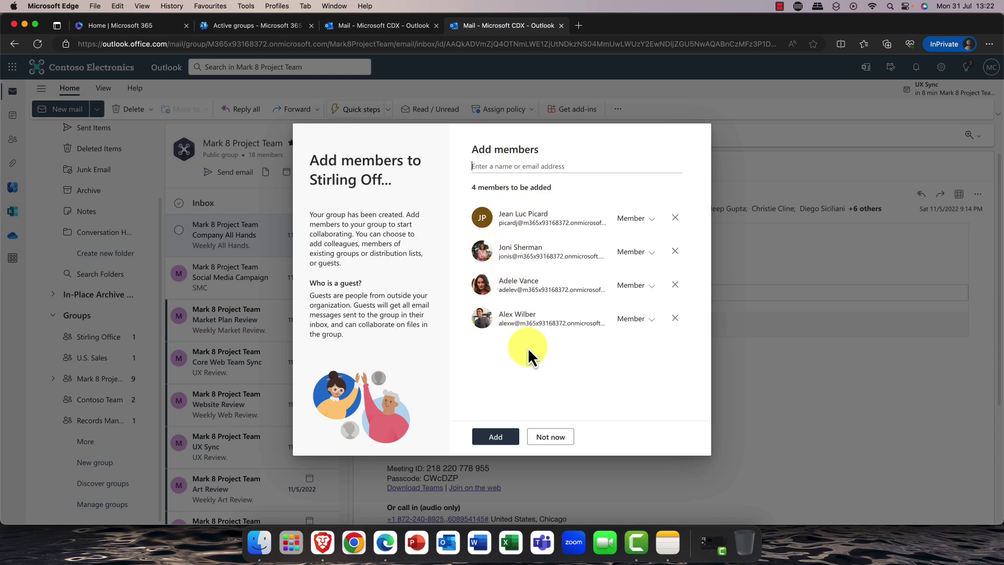
pyautogui.click(495, 438)
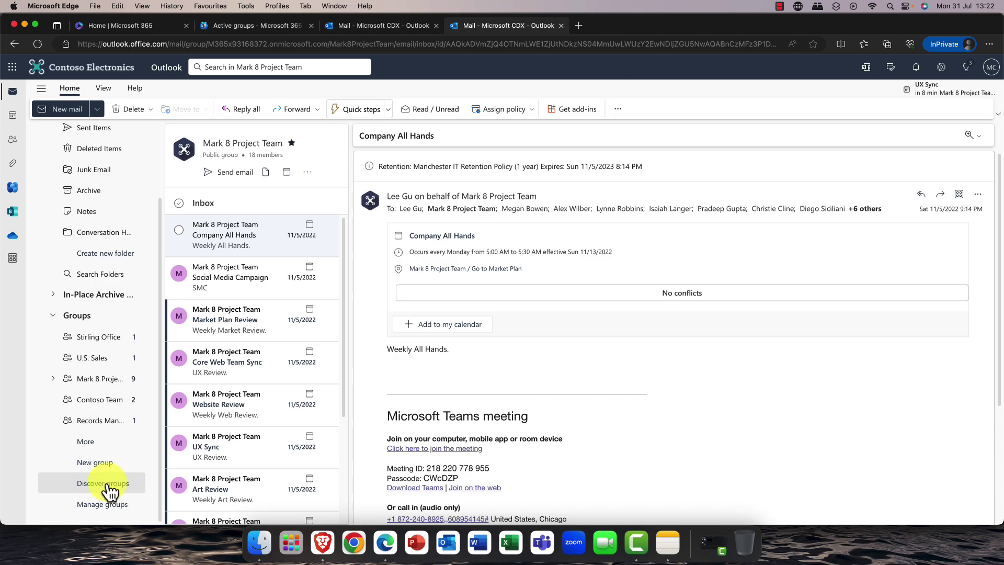
# Step: Open the Stirling Office group mailbox, read its welcome email and dismiss the notification
pyautogui.click(107, 336)
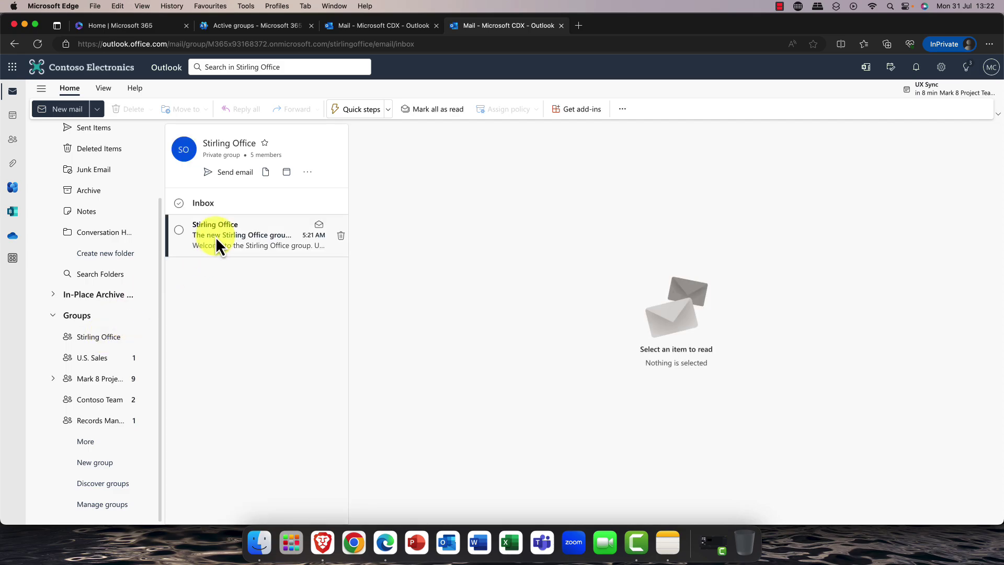
pyautogui.click(215, 237)
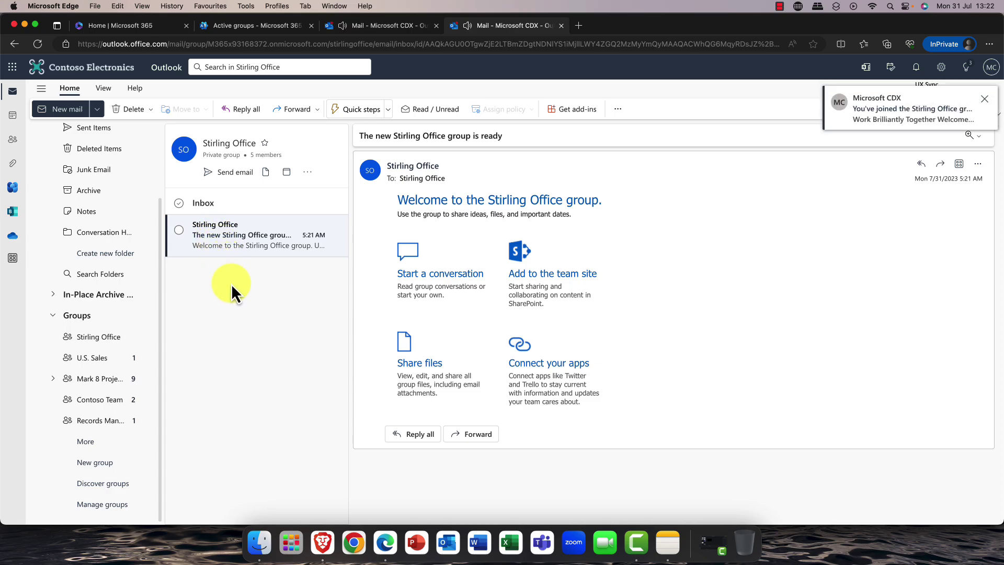
pyautogui.click(984, 100)
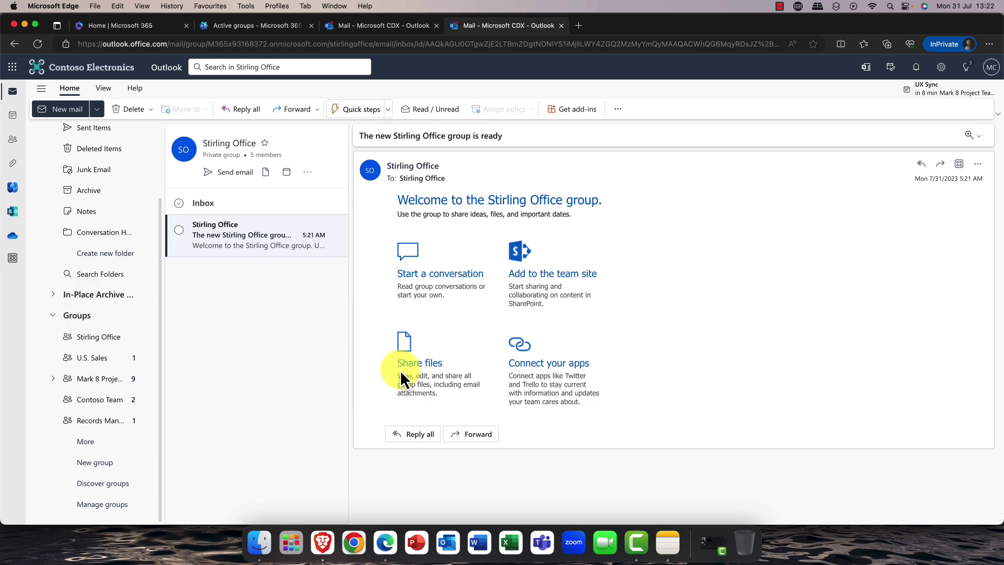
# Step: In the admin center, refresh Active groups and open Stirling Office's details at the list bottom
pyautogui.click(253, 26)
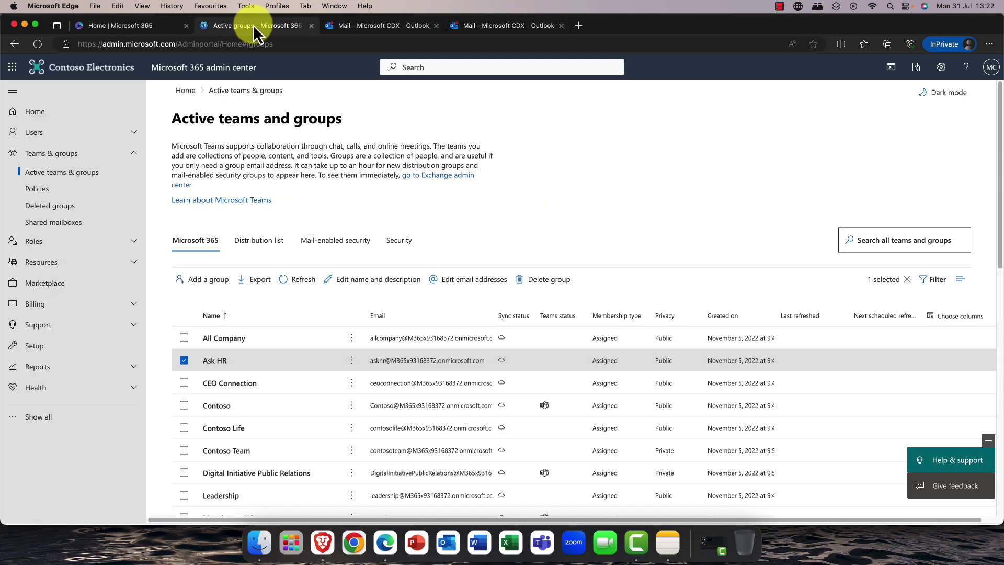
pyautogui.click(38, 44)
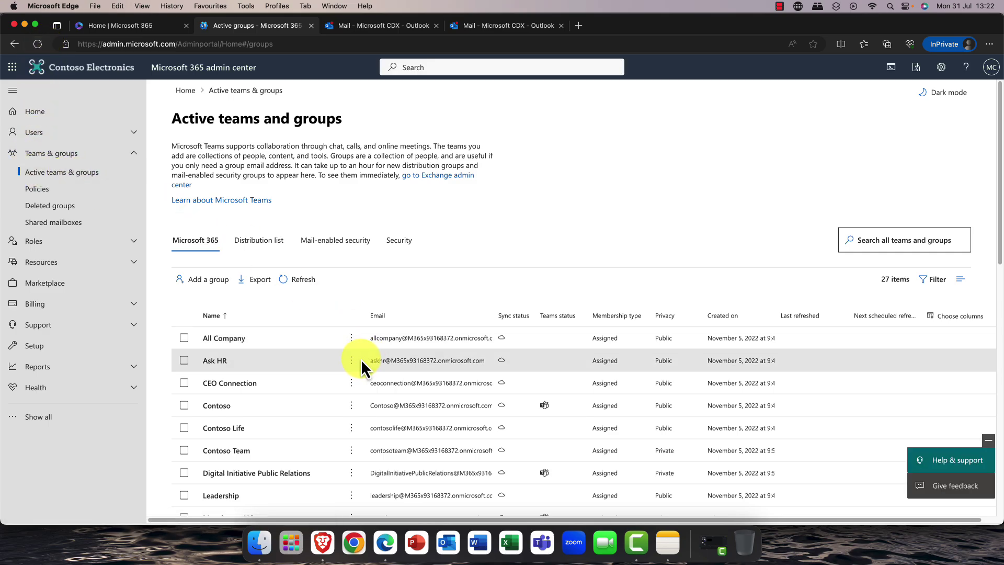
pyautogui.scroll(-3, 361, 361)
pyautogui.scroll(-1, 328, 455)
pyautogui.scroll(-1, 293, 466)
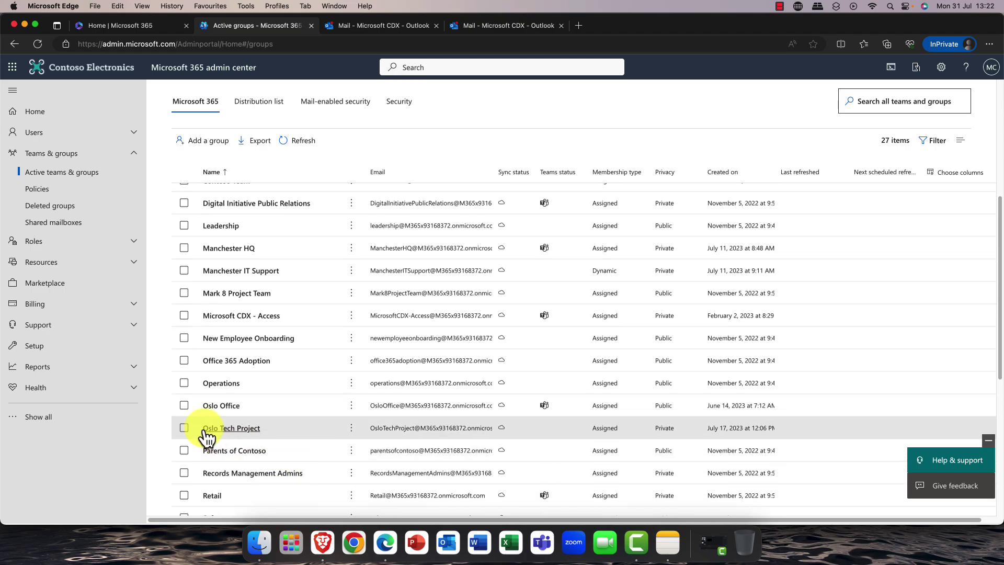
pyautogui.scroll(-4, 225, 492)
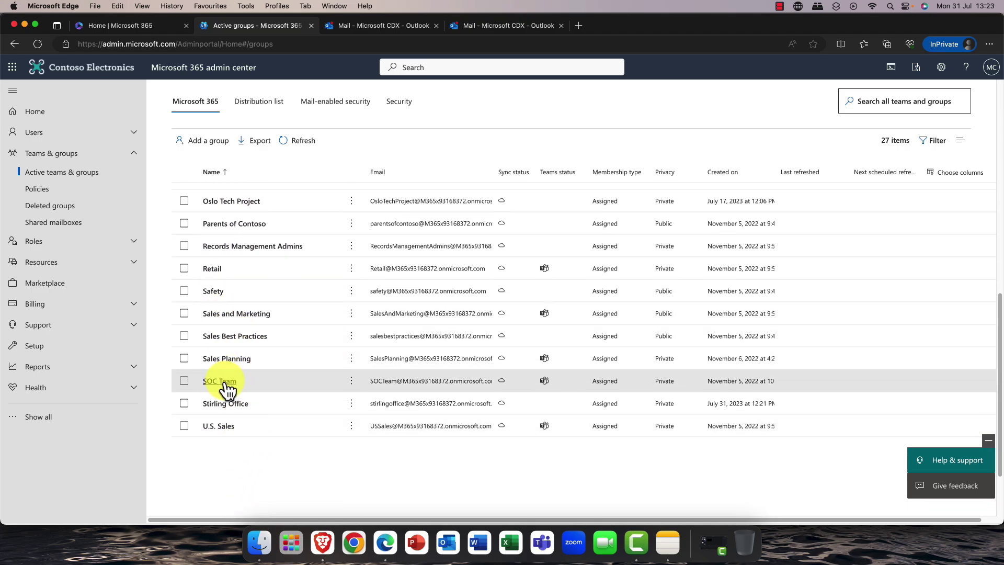
pyautogui.click(225, 404)
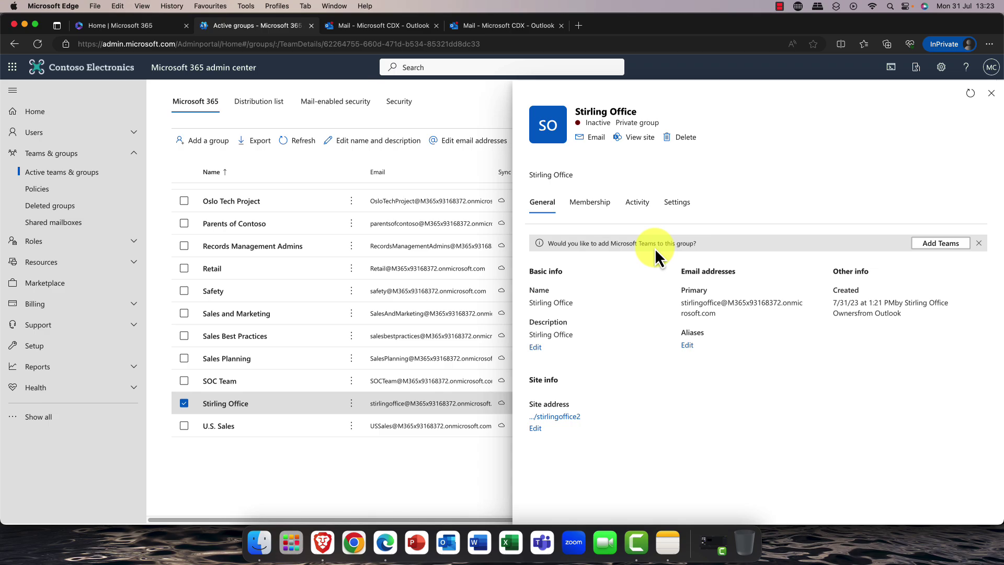
# Step: Try Add Teams, external email and Public privacy for Stirling Office, leaving it Private, then close details
pyautogui.click(938, 246)
pyautogui.click(680, 204)
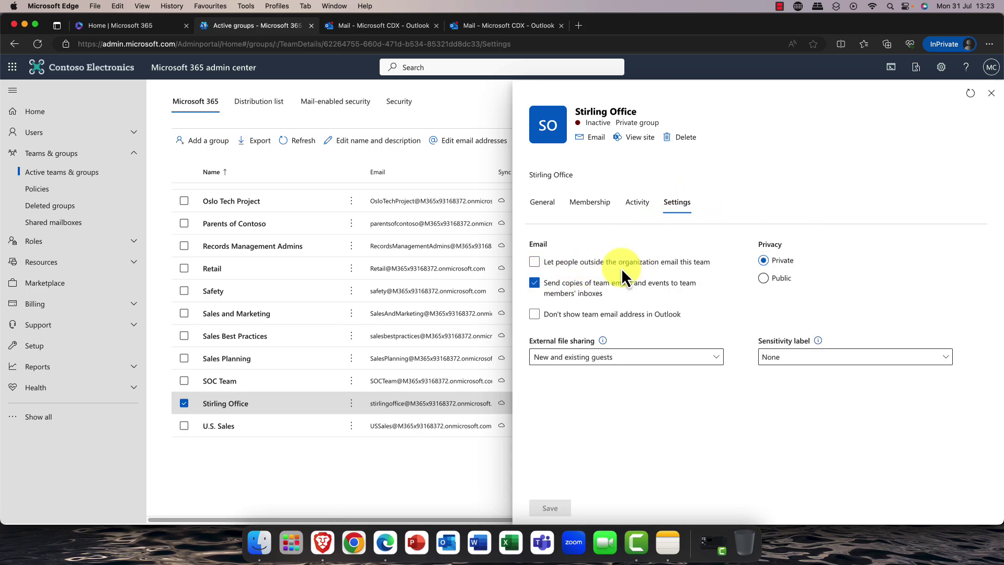
pyautogui.click(534, 262)
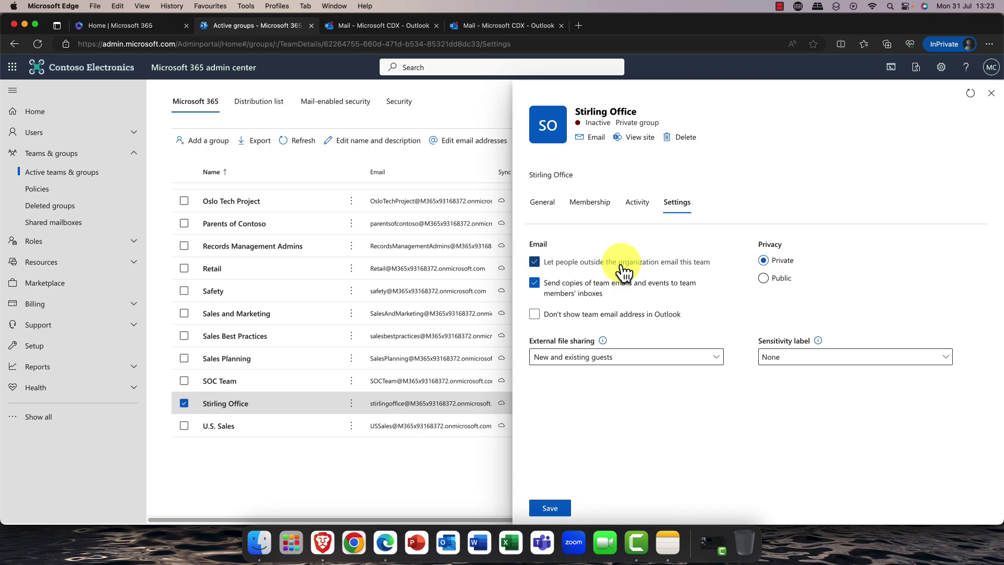
pyautogui.click(622, 263)
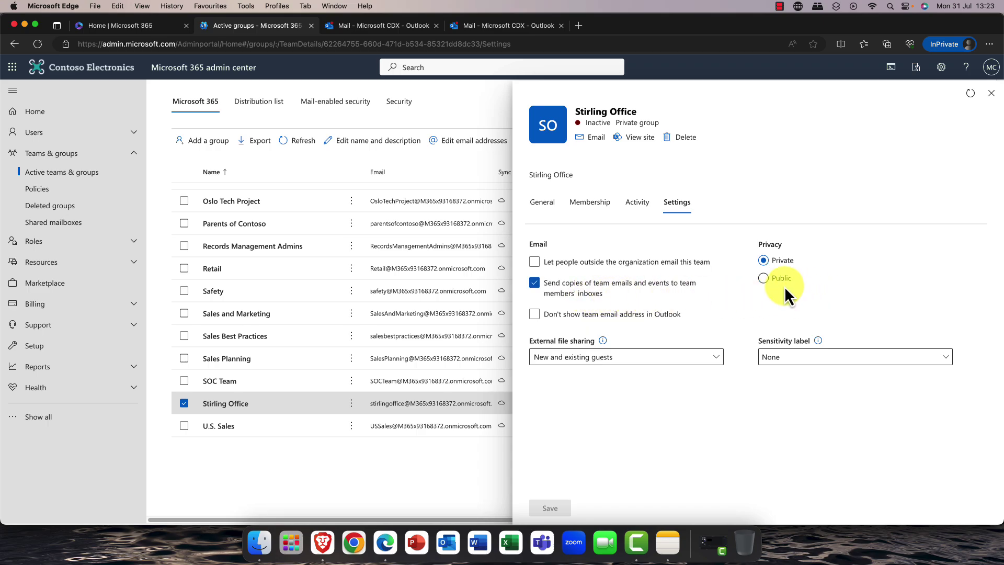
pyautogui.click(767, 277)
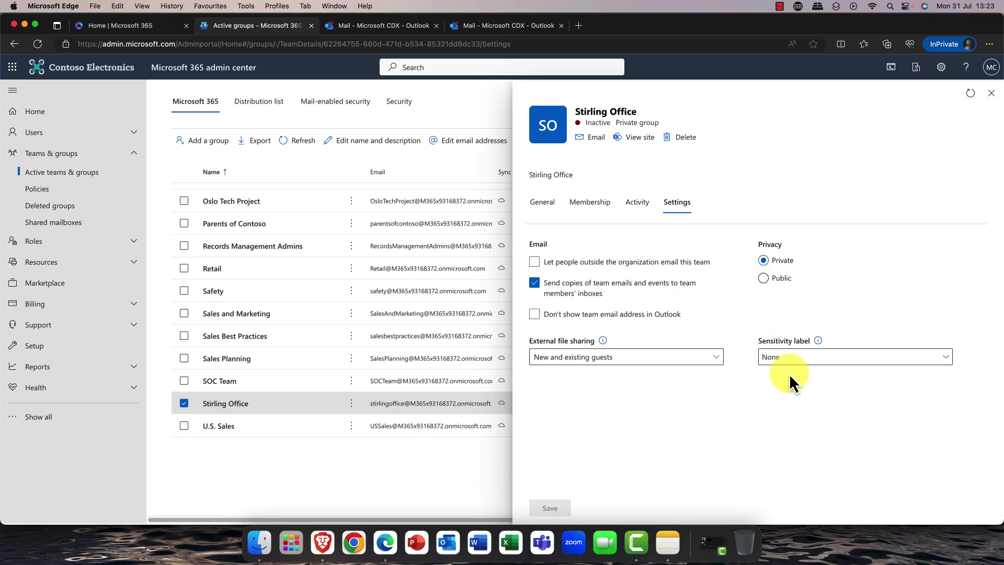
pyautogui.click(991, 93)
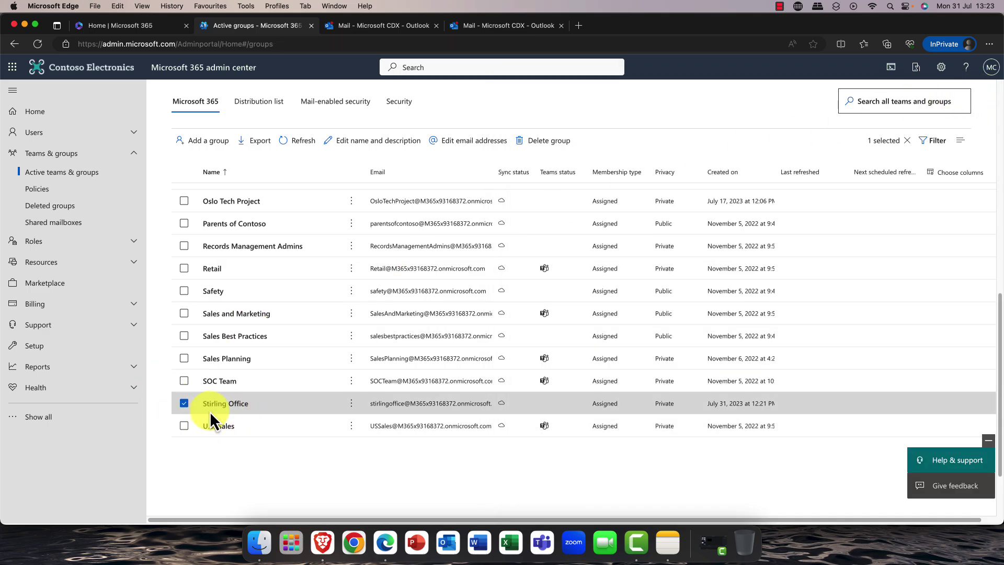
# Step: Back in Outlook, browse the Discover groups suggestions and close them
pyautogui.click(479, 27)
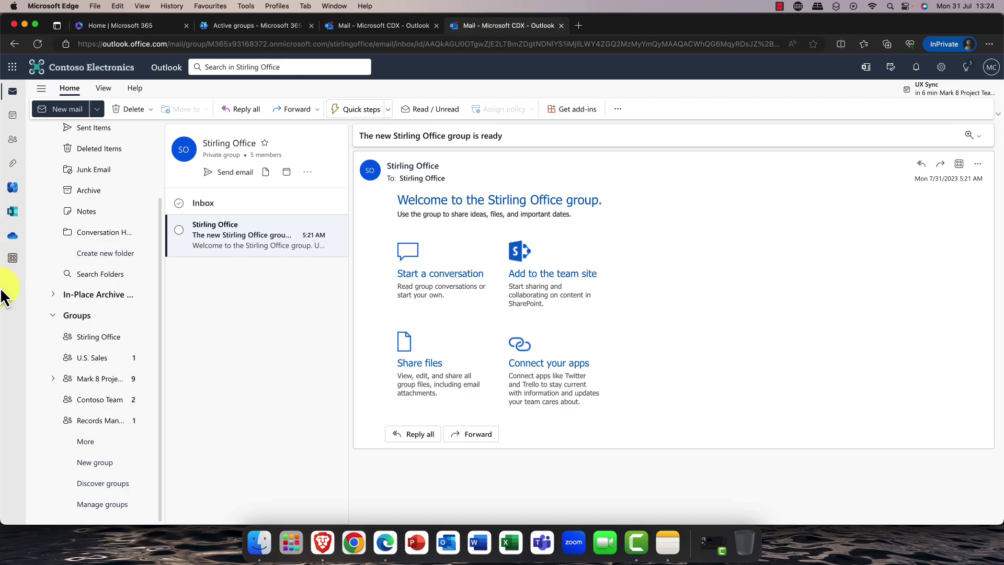
pyautogui.click(111, 485)
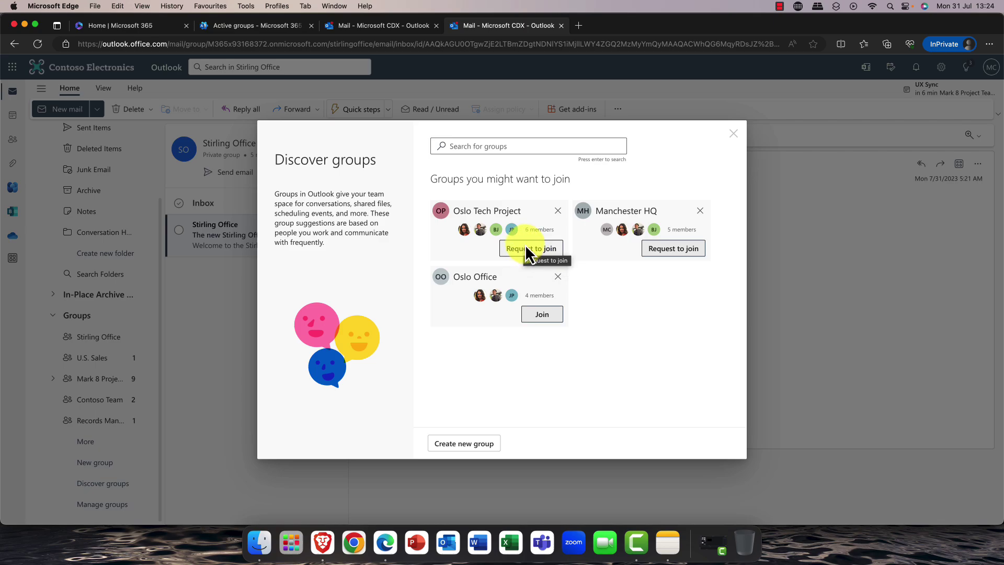
pyautogui.click(739, 135)
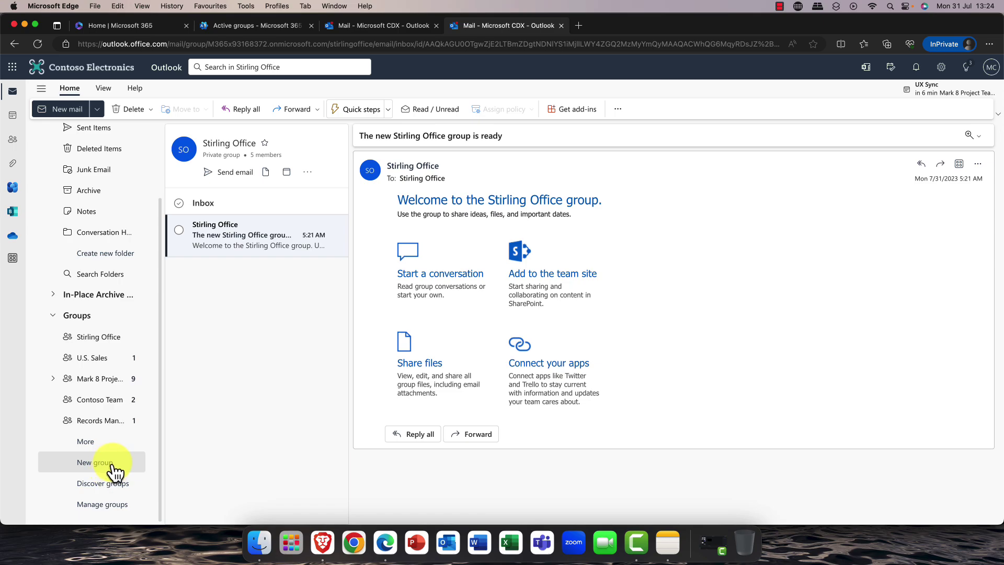
# Step: Open Manage groups to list the groups you own on the People page
pyautogui.click(92, 503)
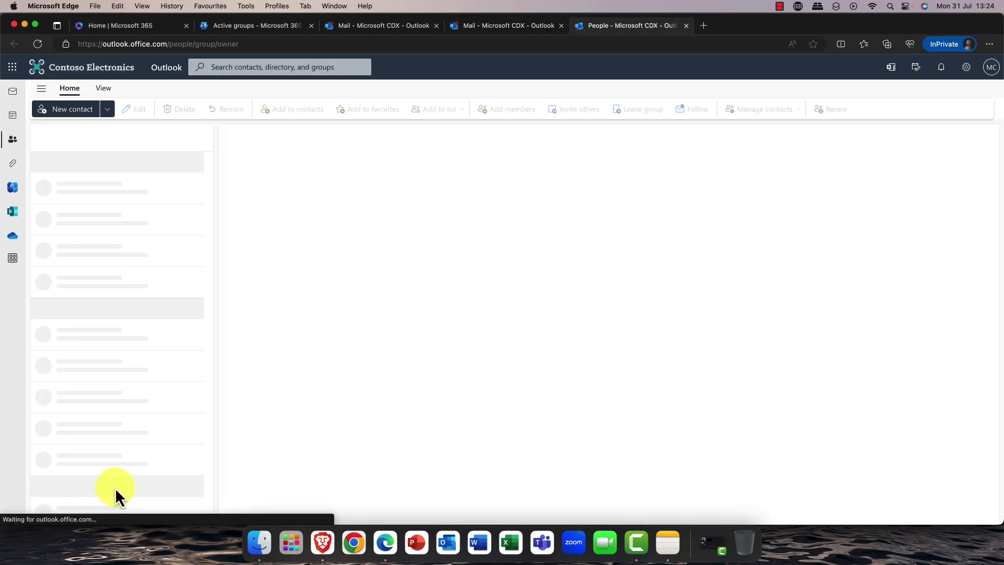